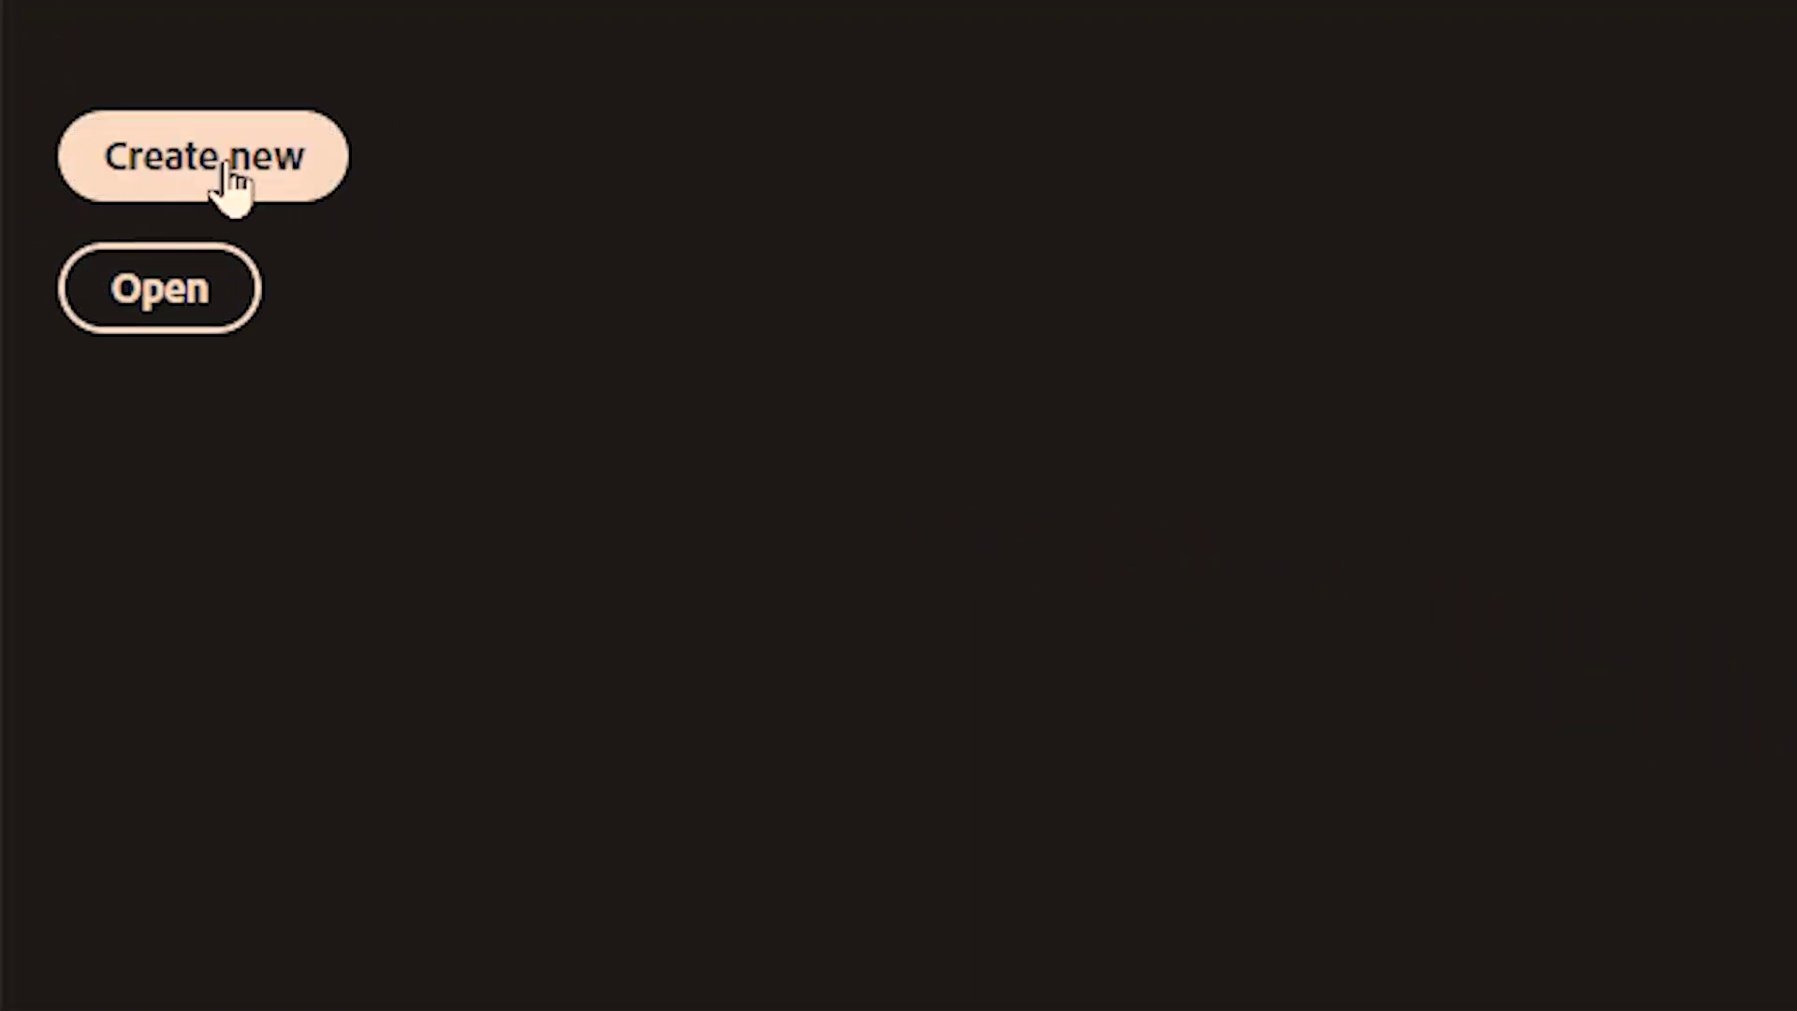
Create a new CMYK Color document, view its channel list, then create another blank document.
click(229, 178)
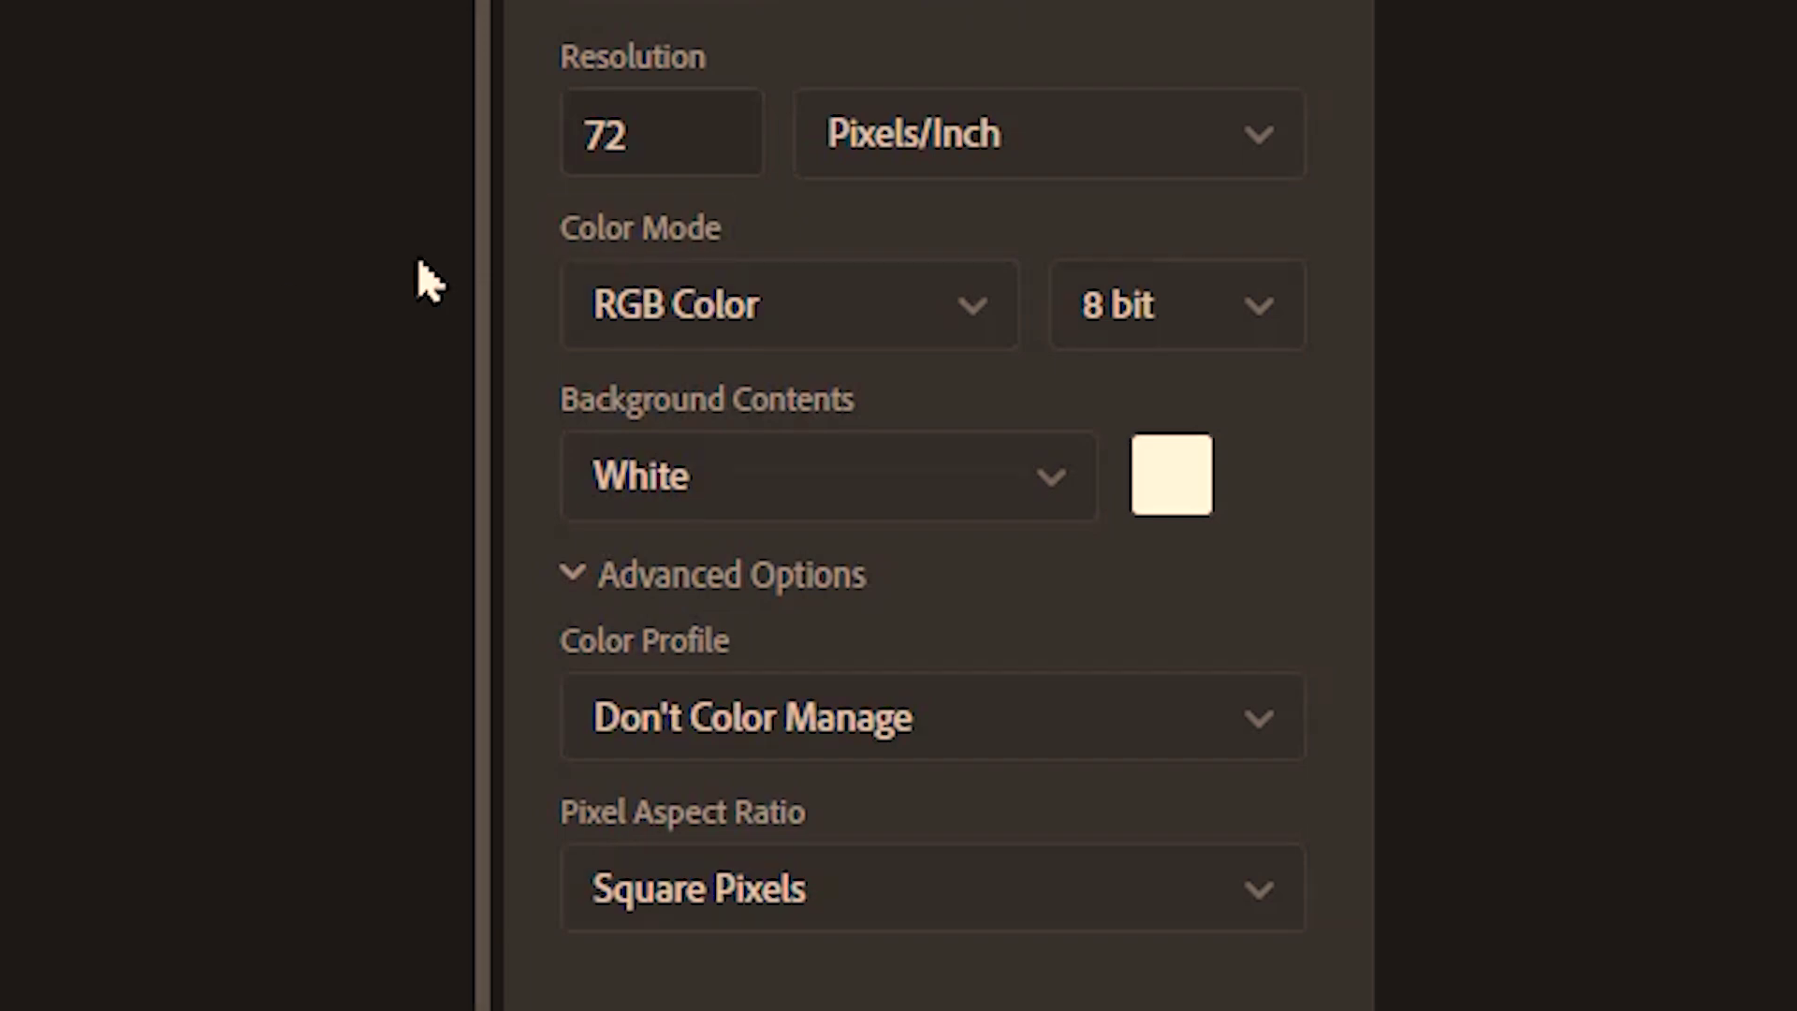
click(936, 332)
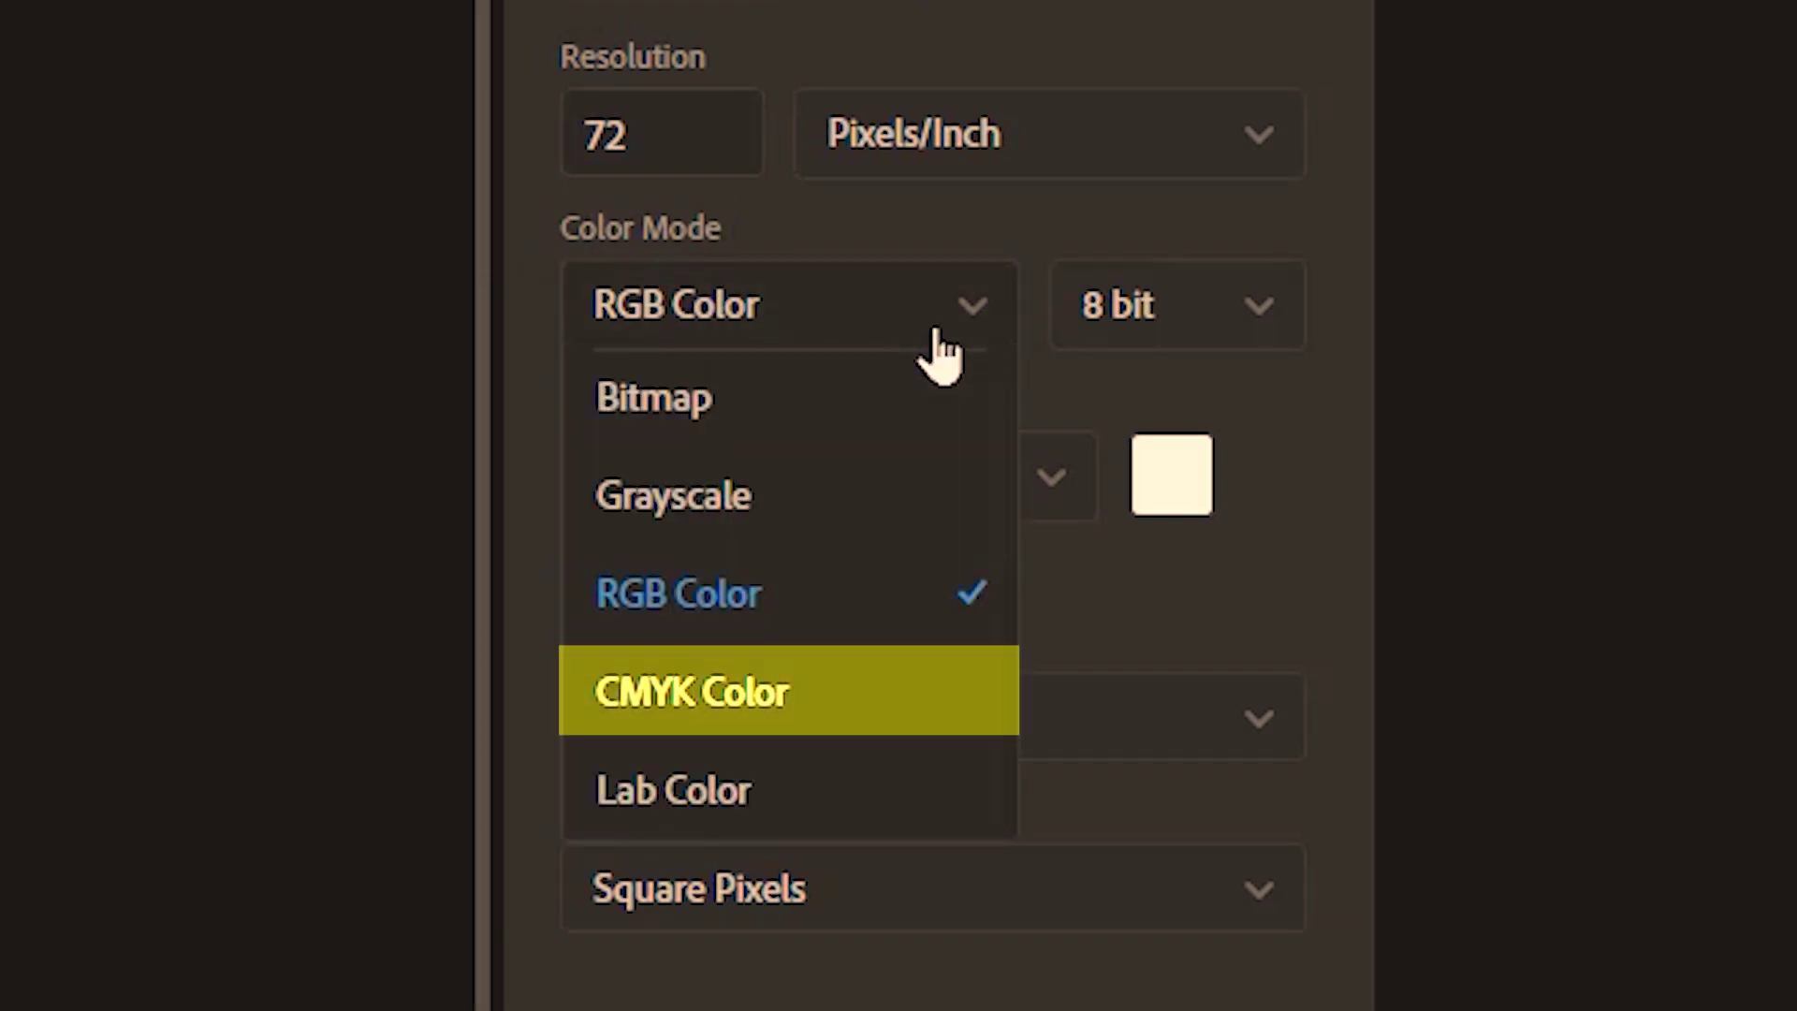
click(852, 692)
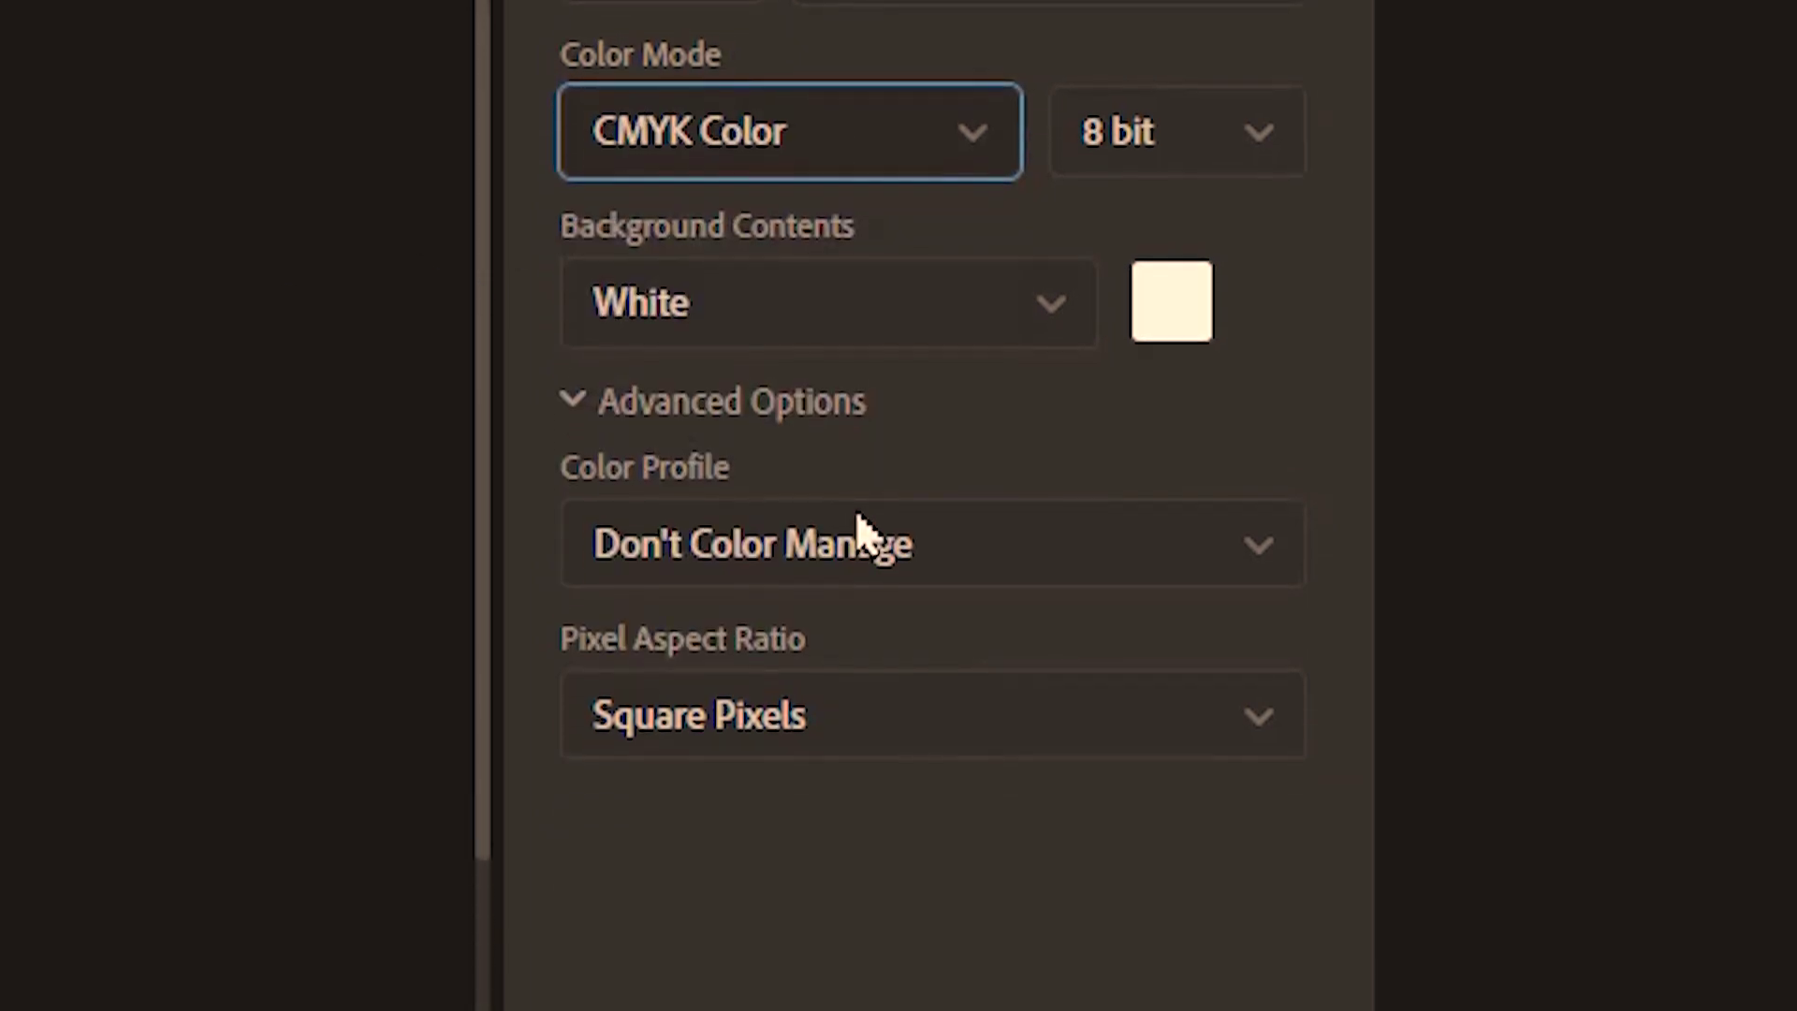
click(964, 998)
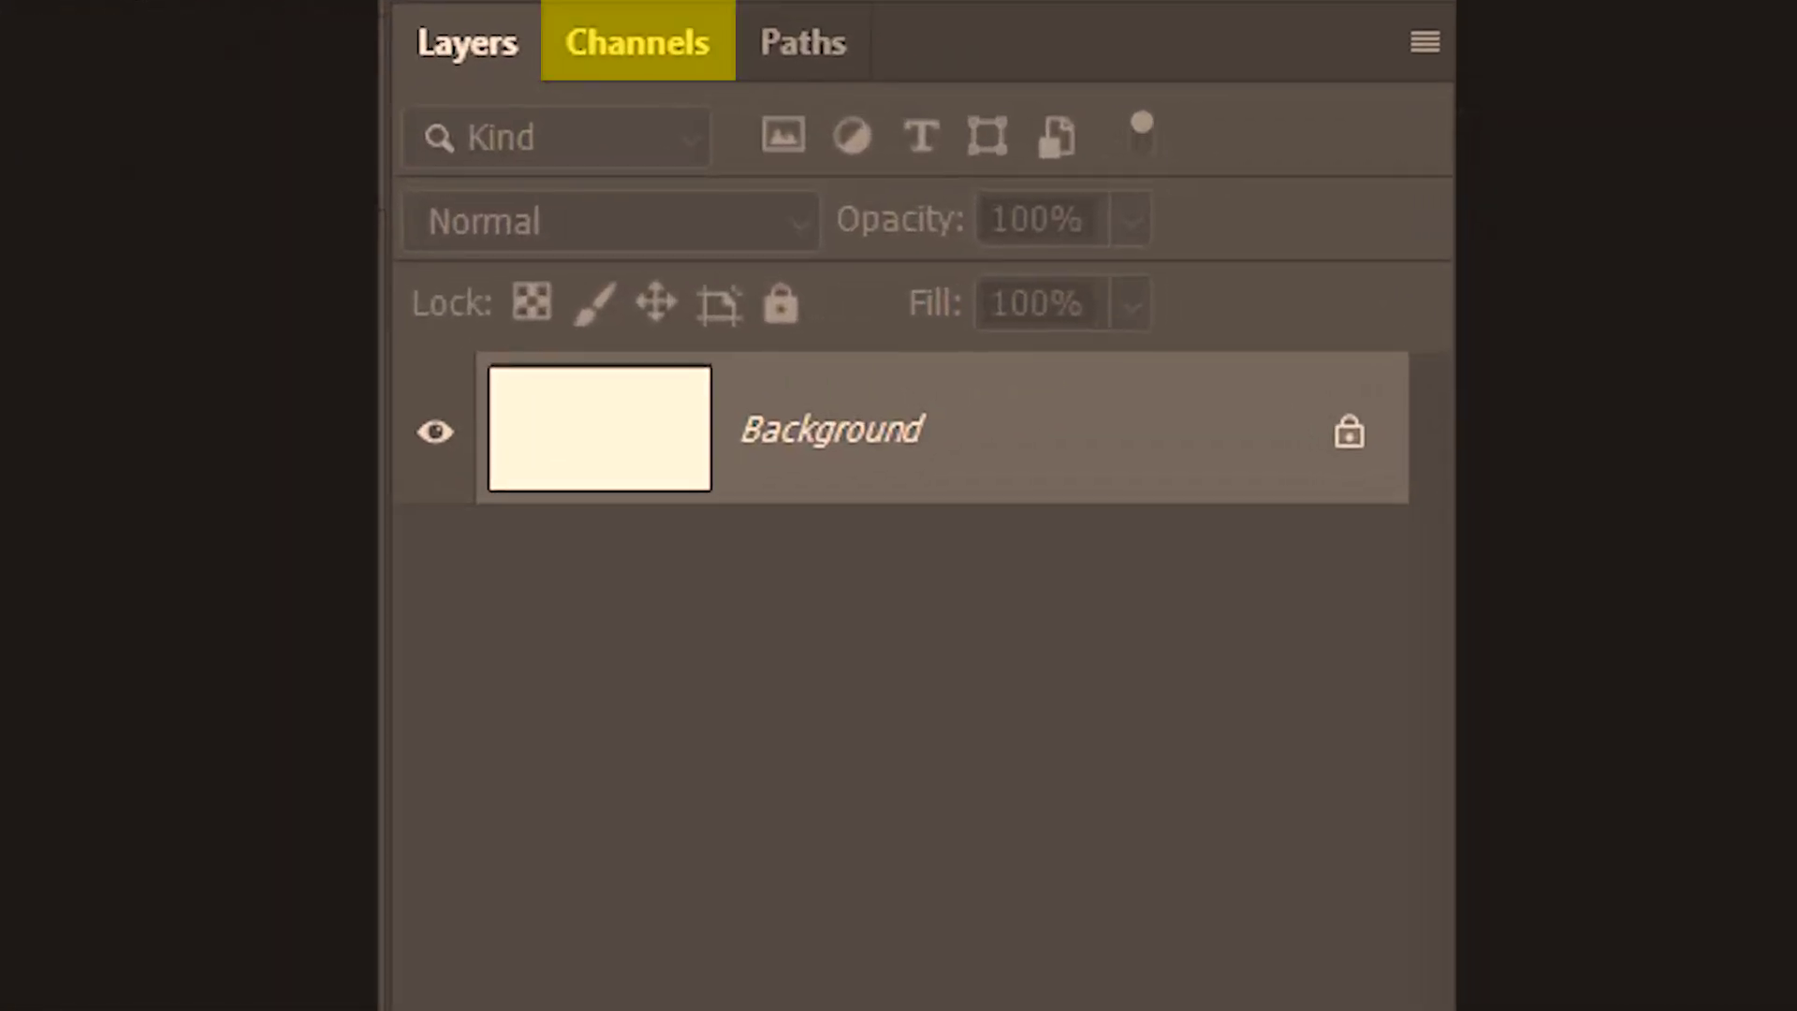
click(603, 66)
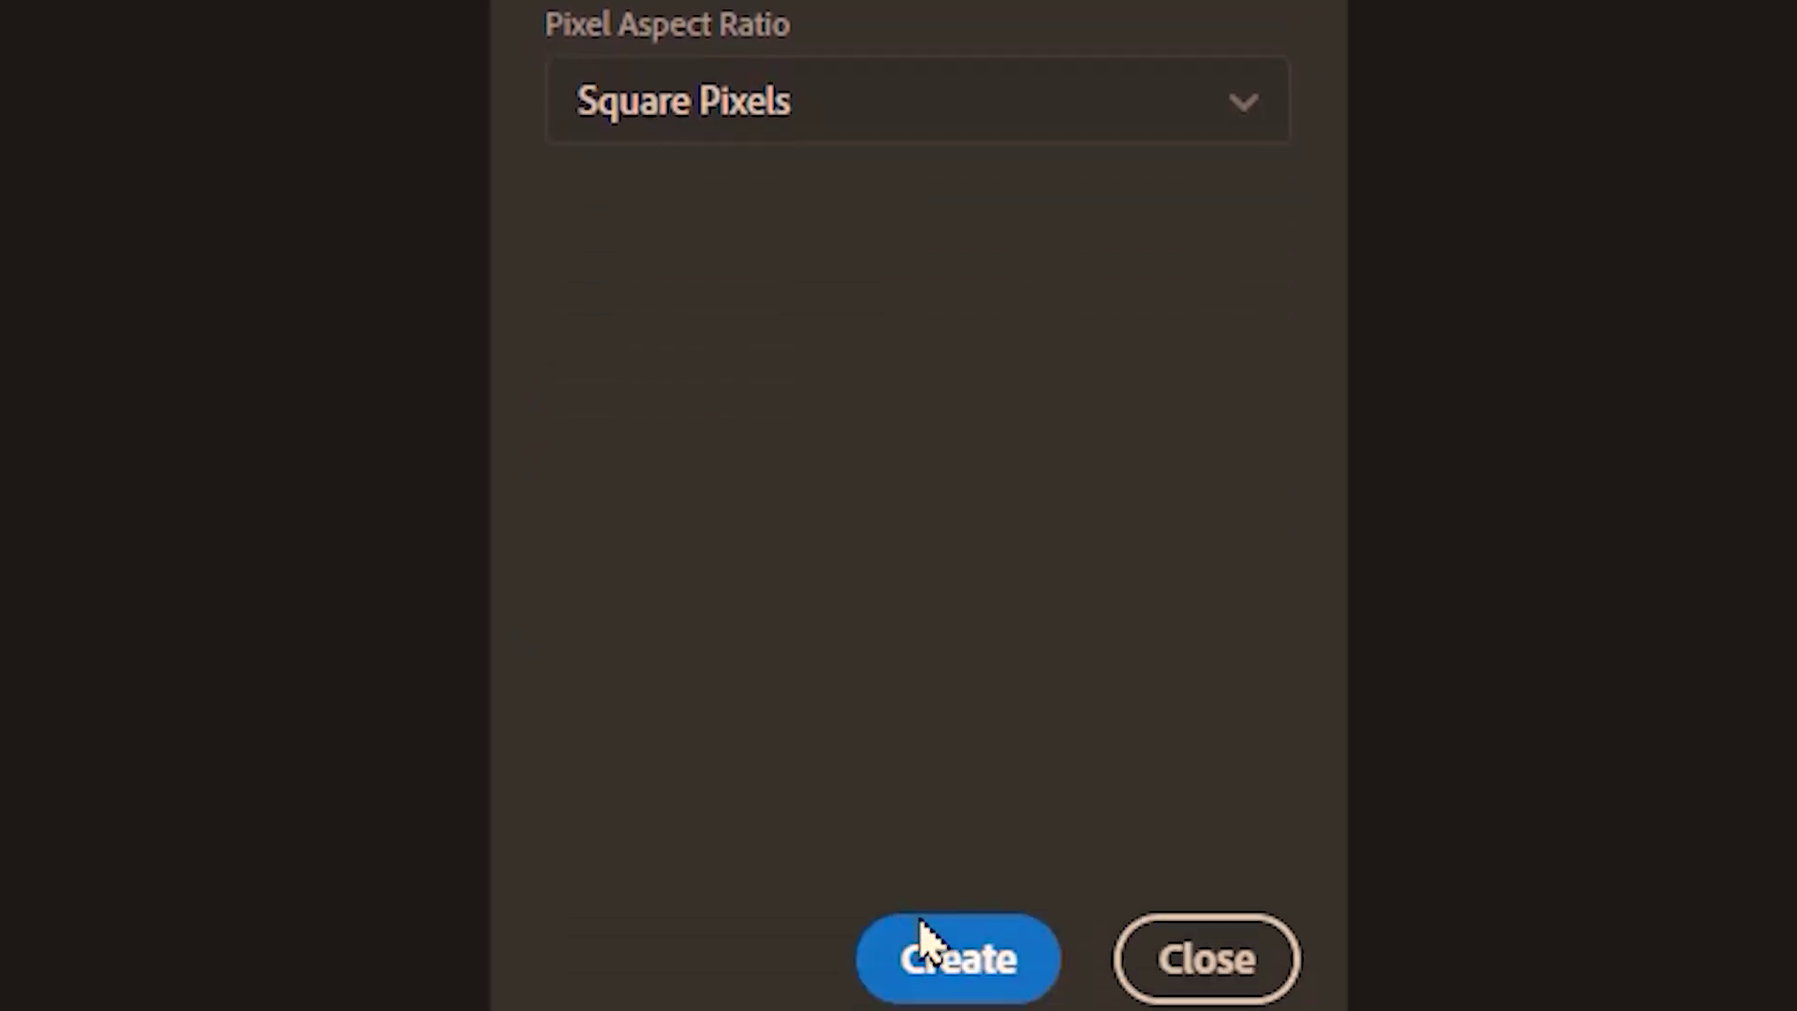
click(946, 927)
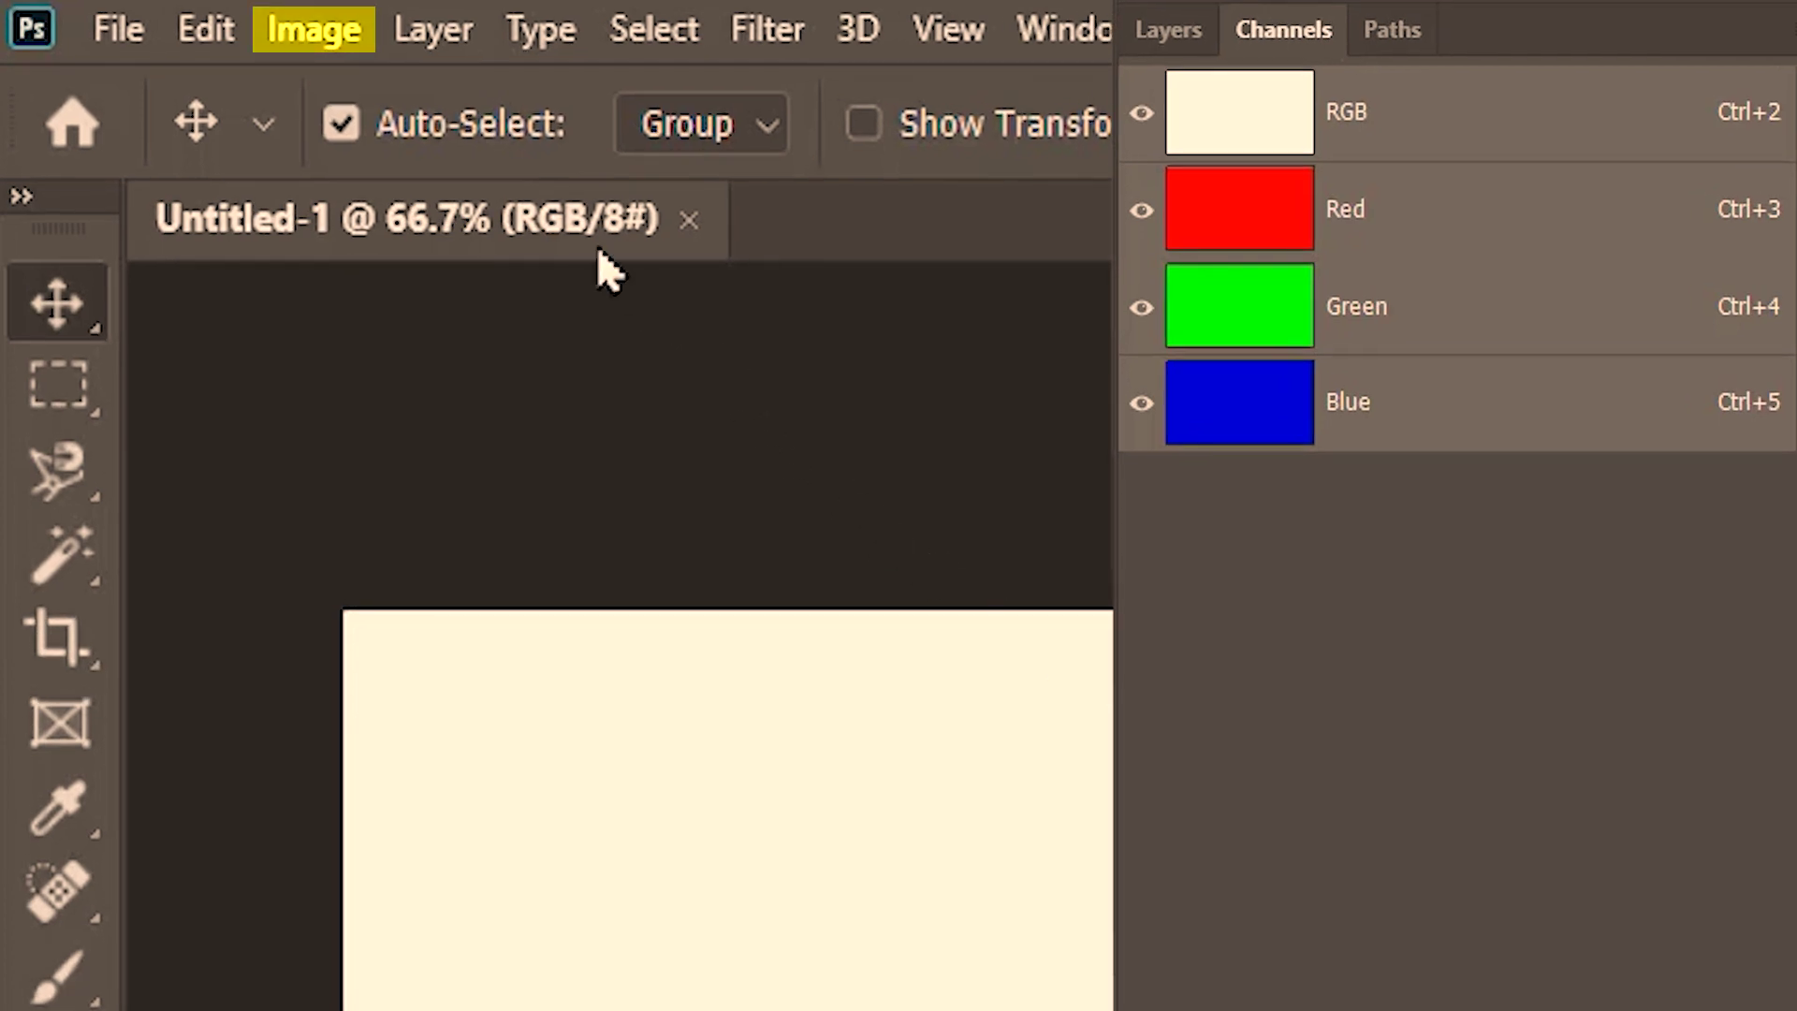
Convert Untitled-1 to CMYK Color with Image > Mode and accept the conversion warning.
click(334, 46)
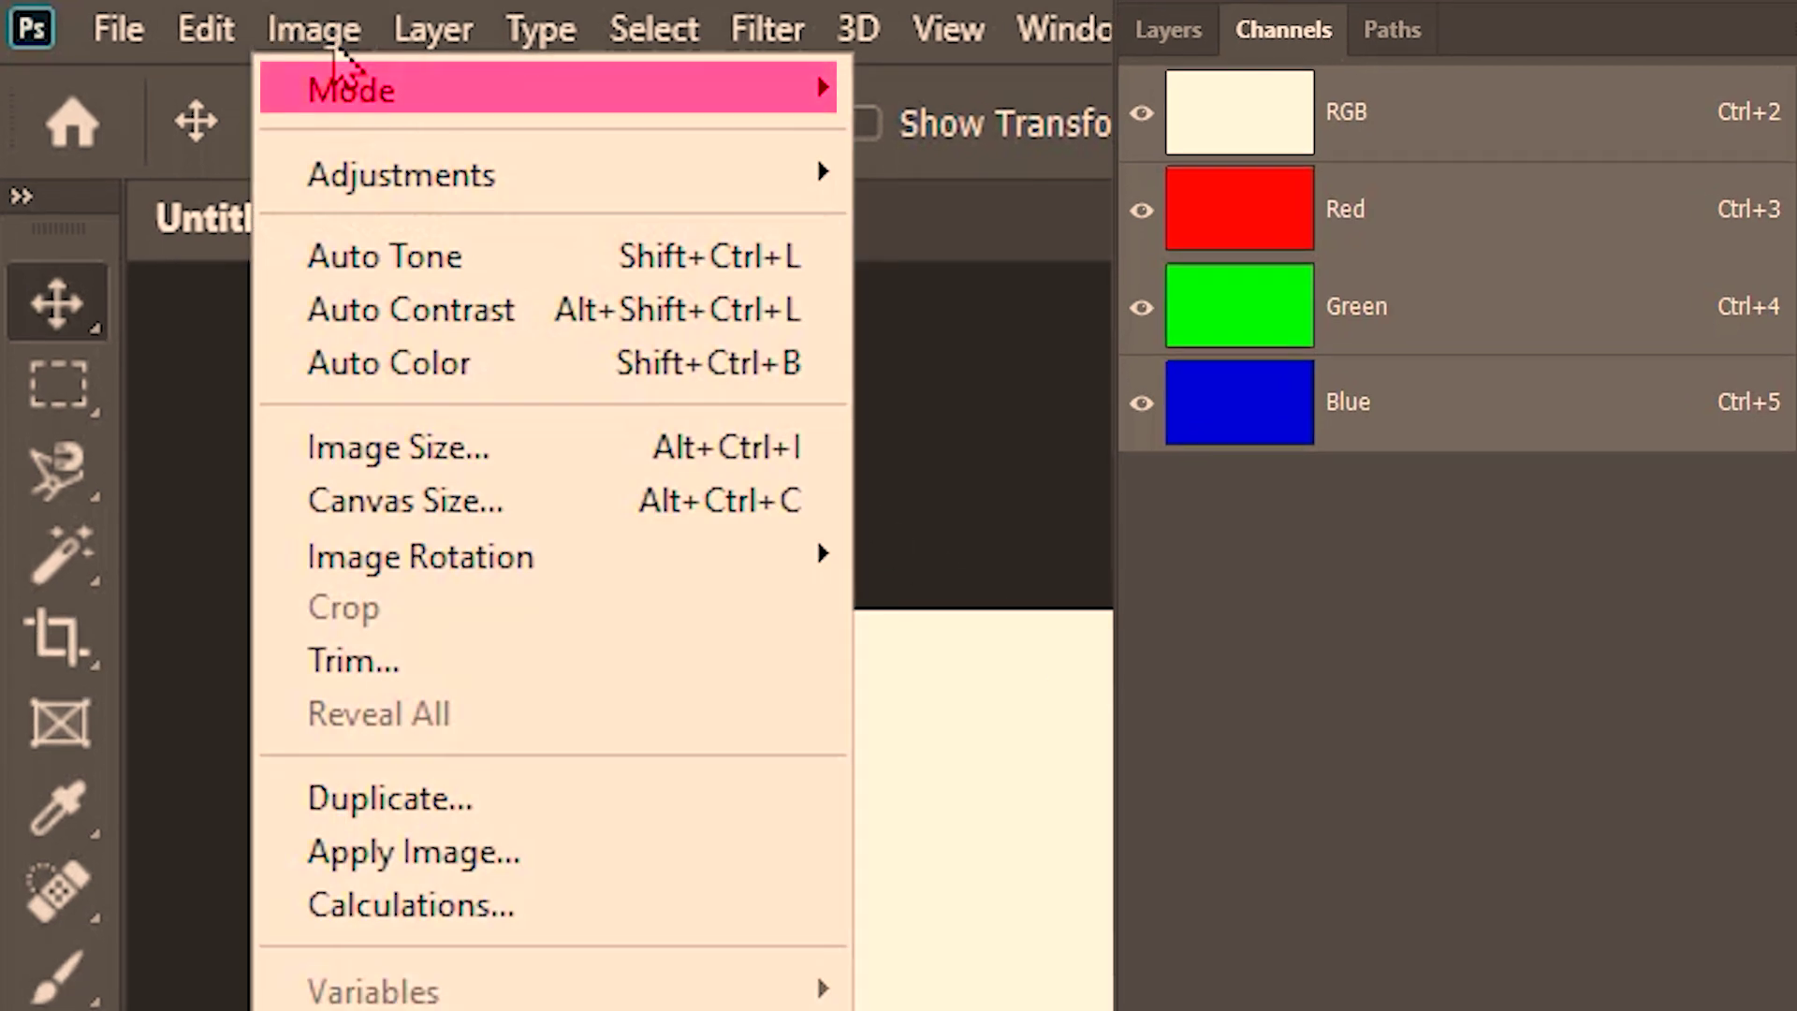
mouse_move(94, 103)
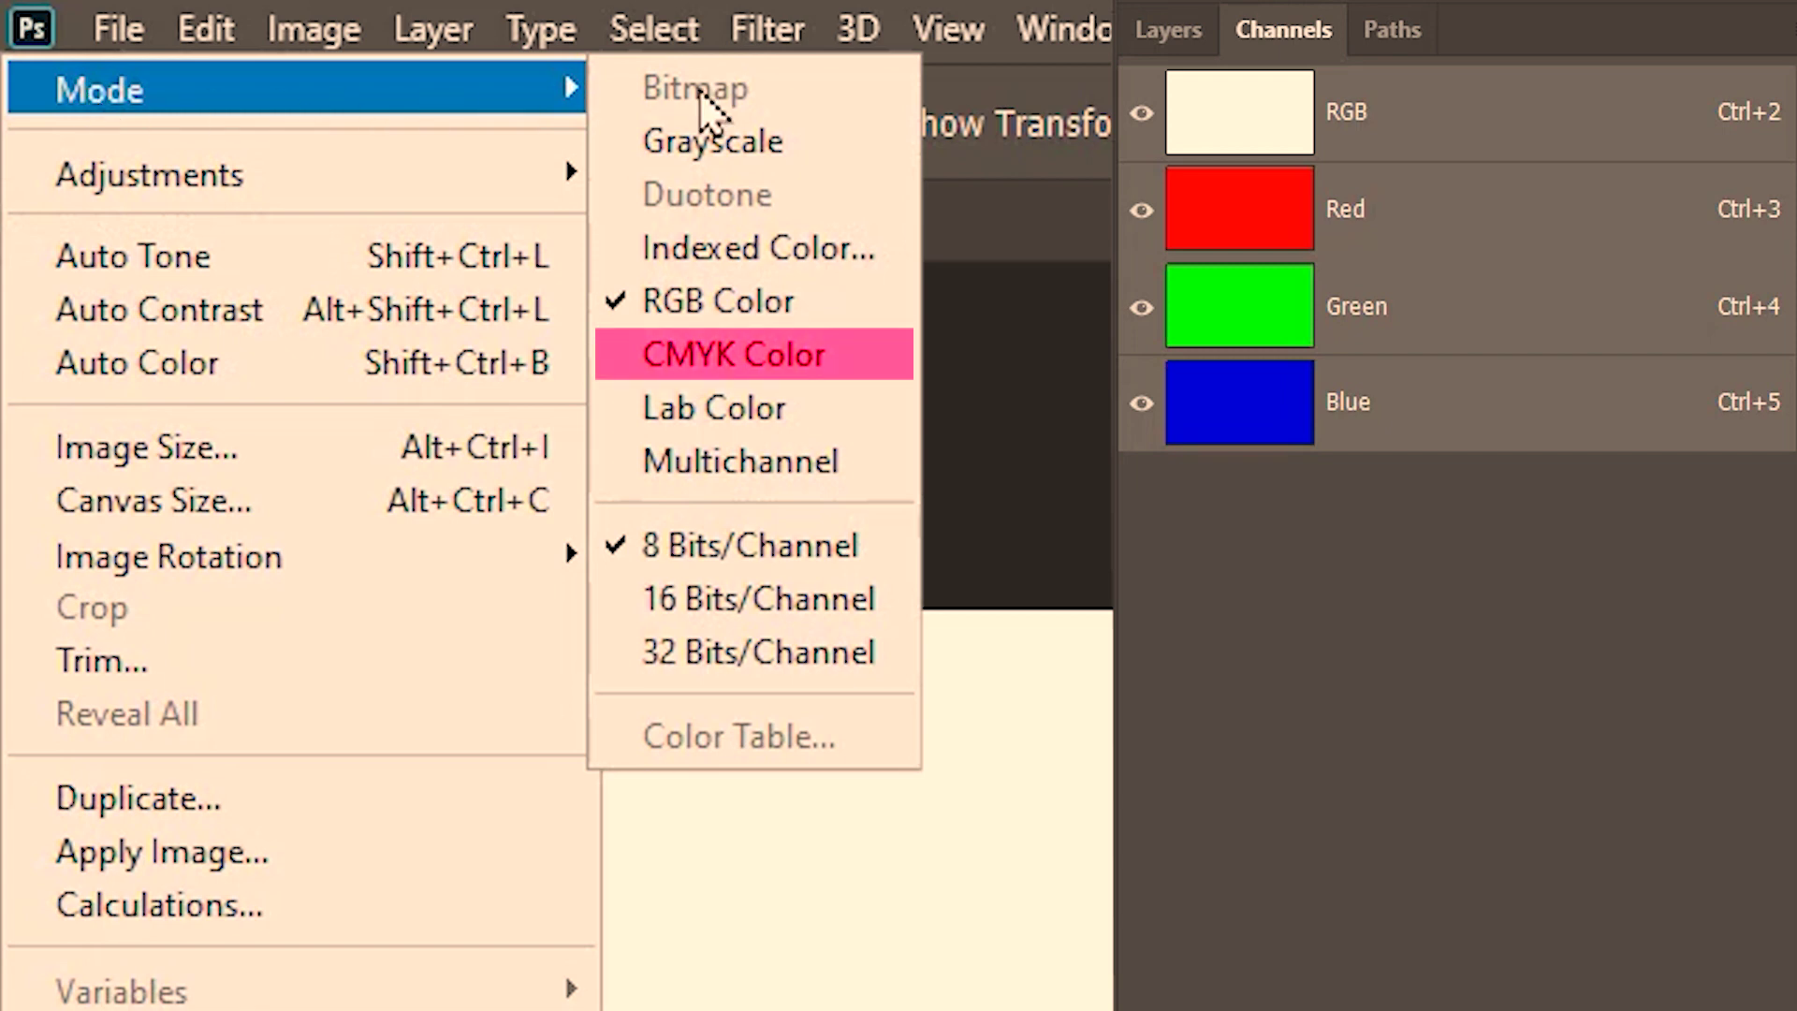
click(726, 360)
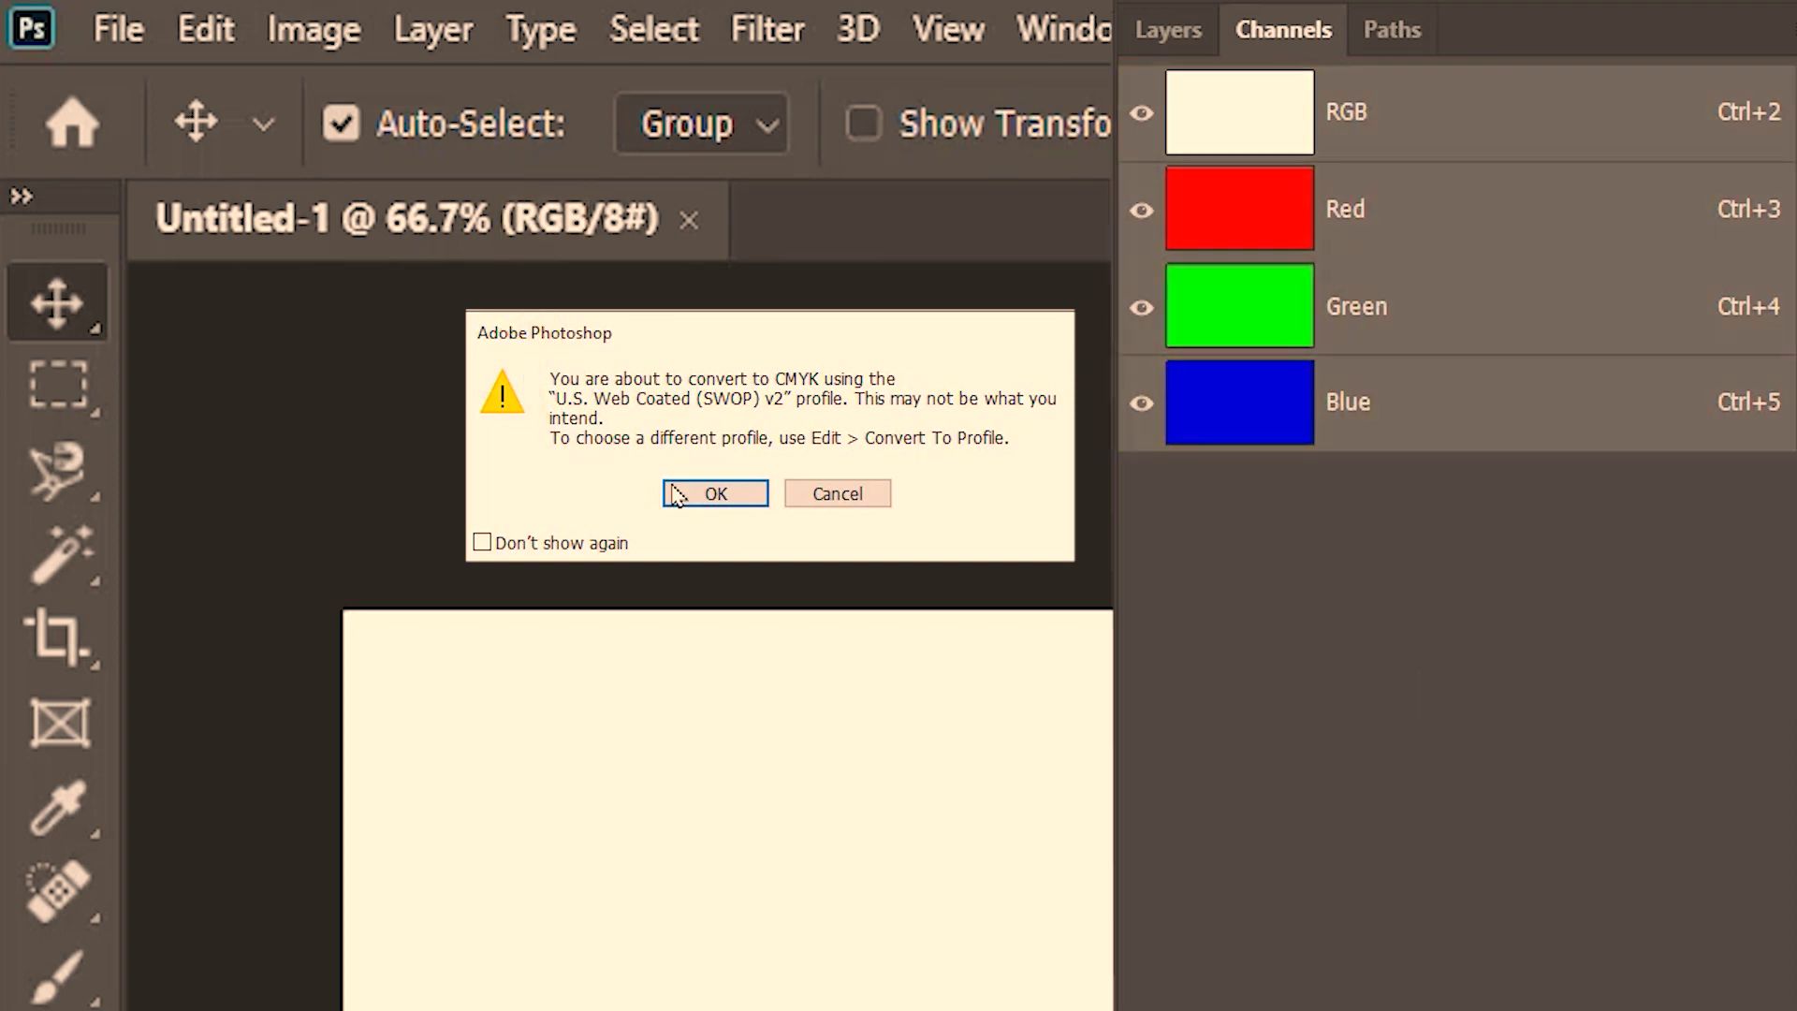
click(714, 495)
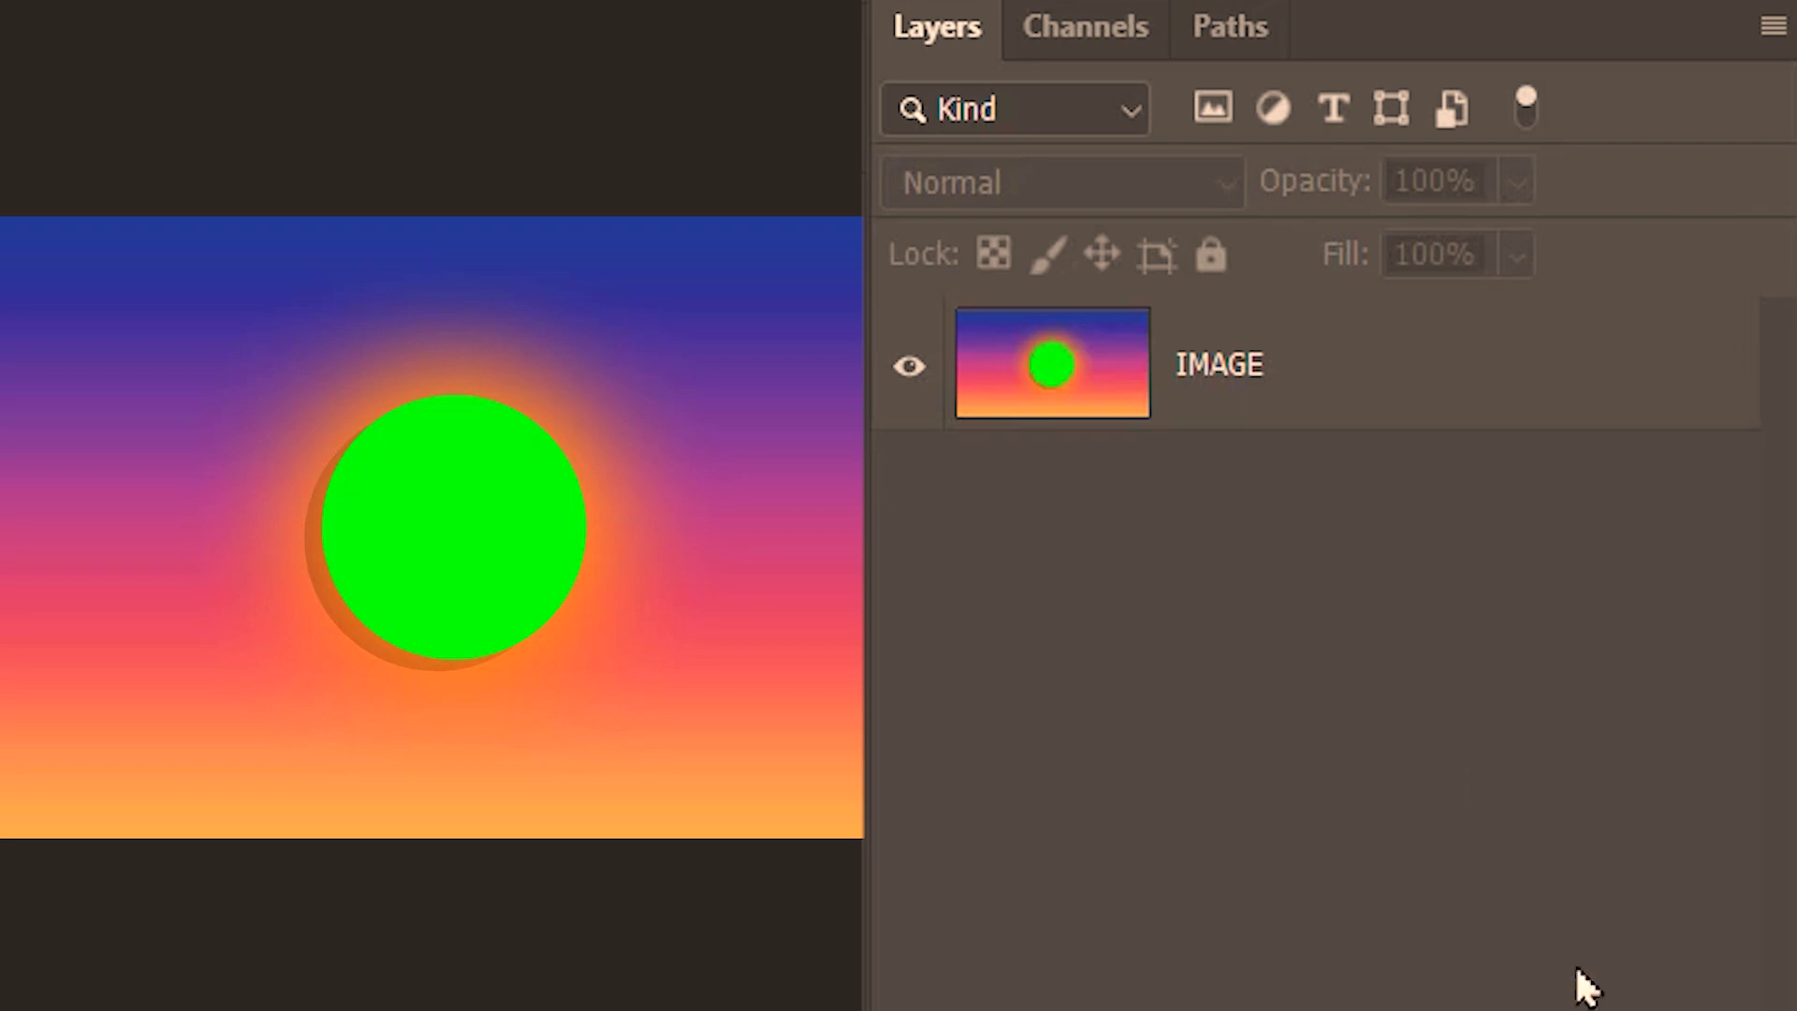
Check the sunset image's RGB channels, then convert it to CMYK Color and confirm.
click(1076, 47)
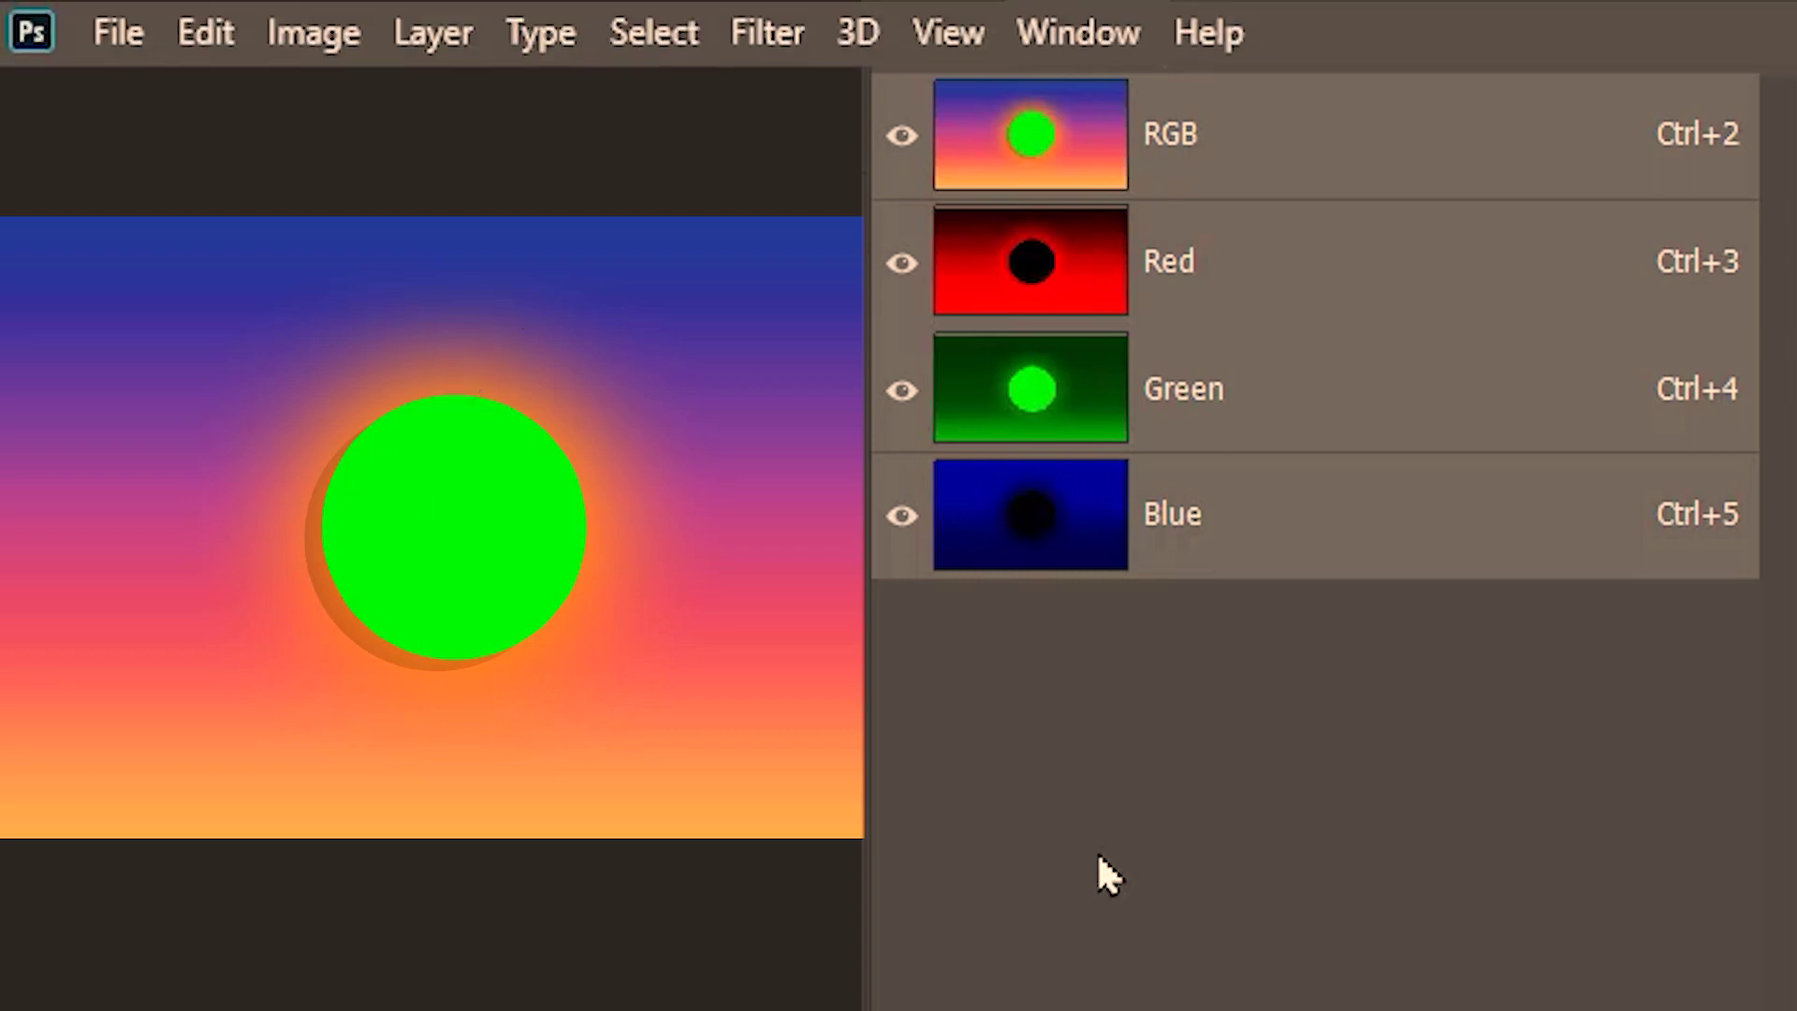
click(319, 38)
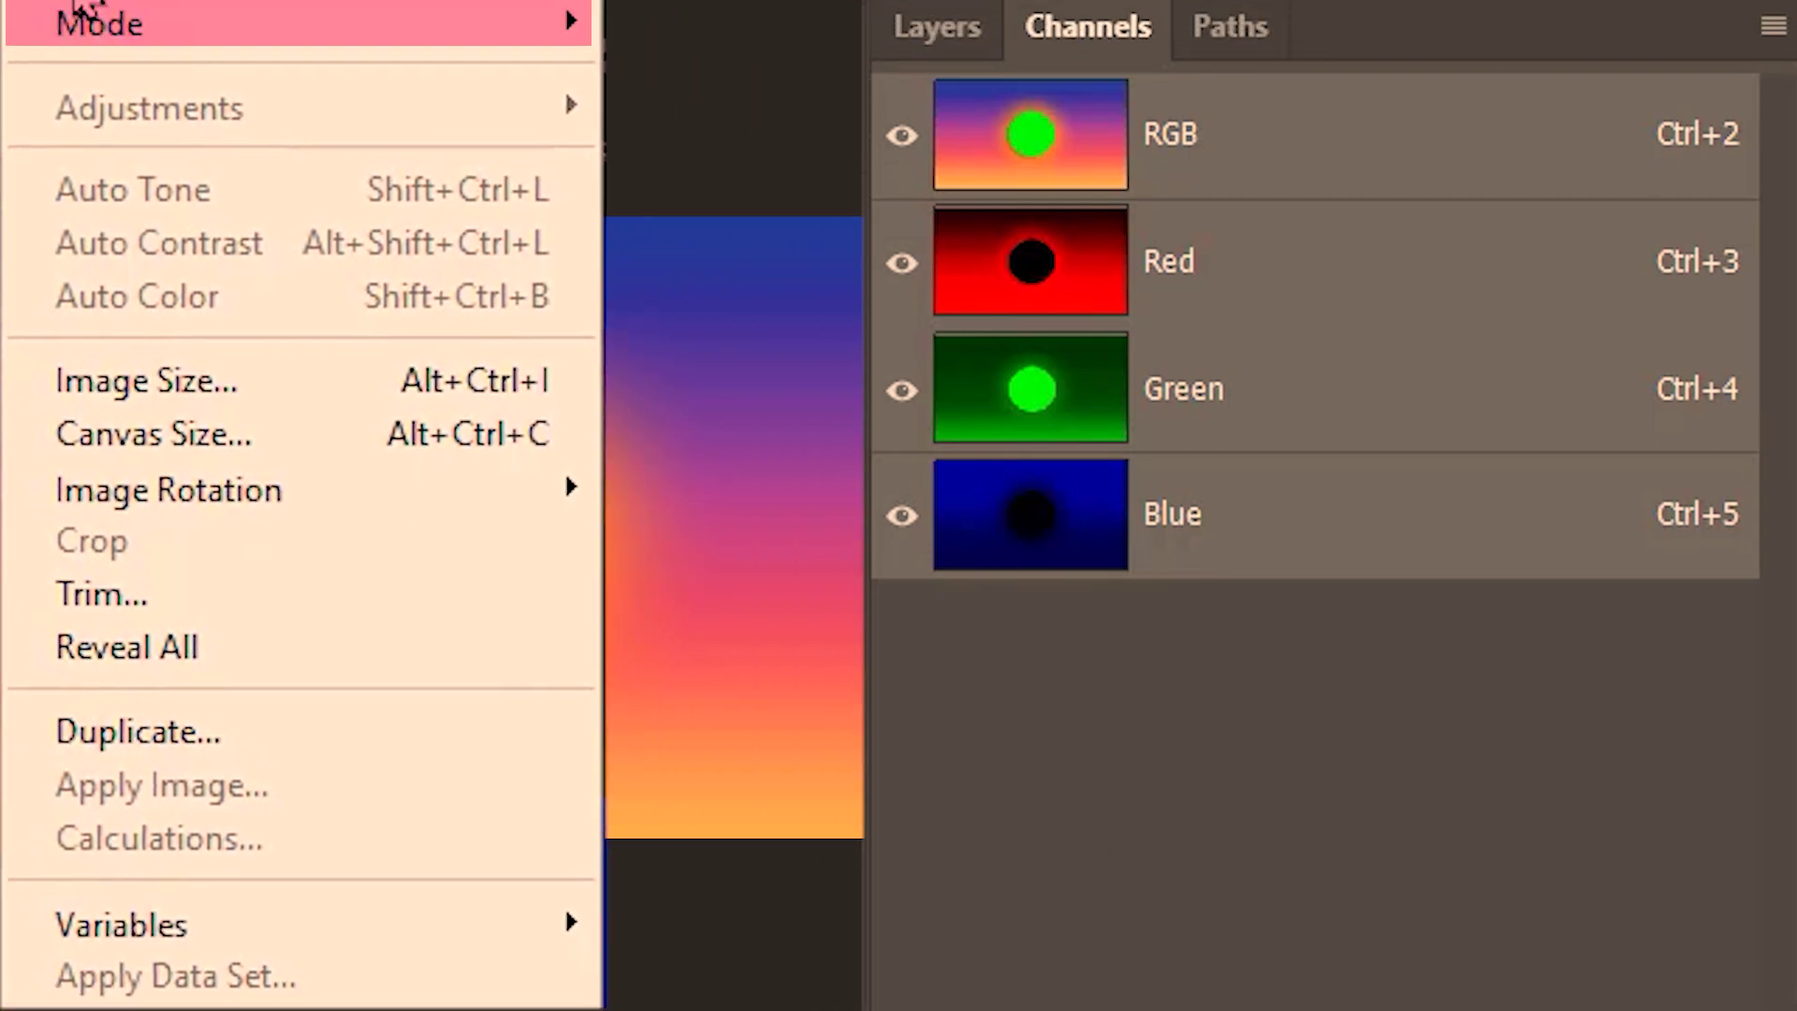
mouse_move(80, 26)
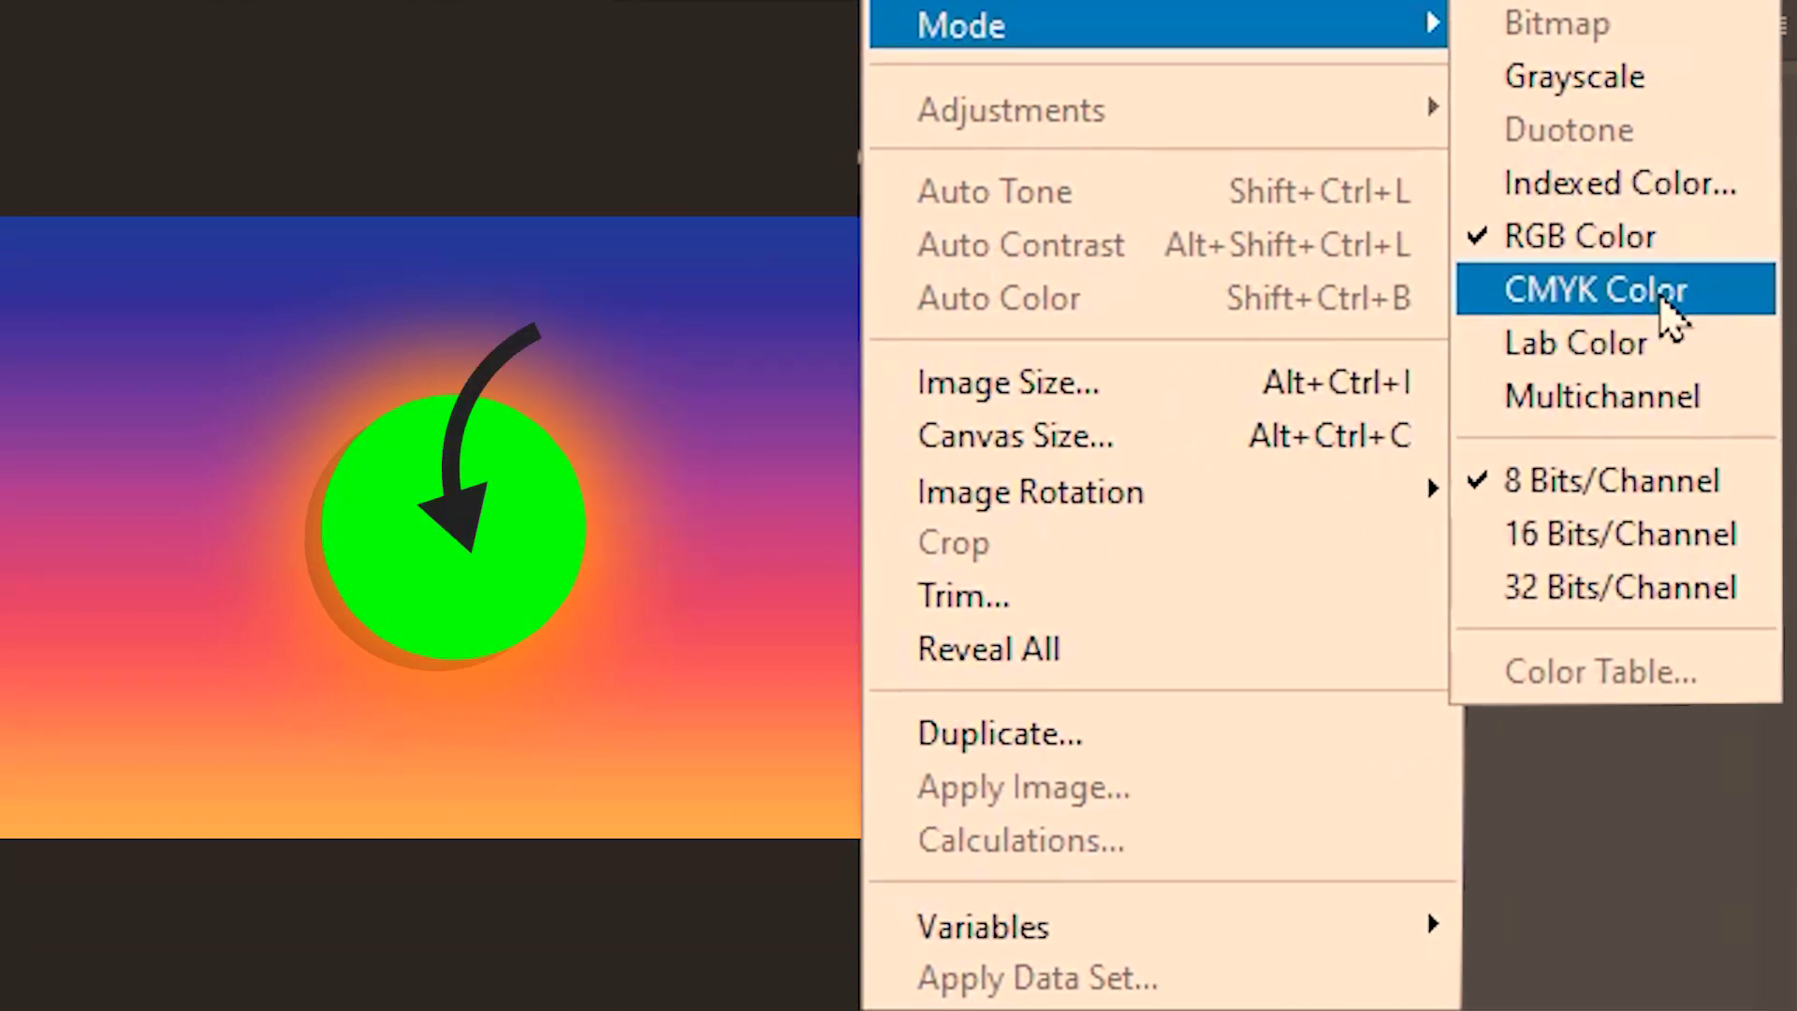
click(1662, 298)
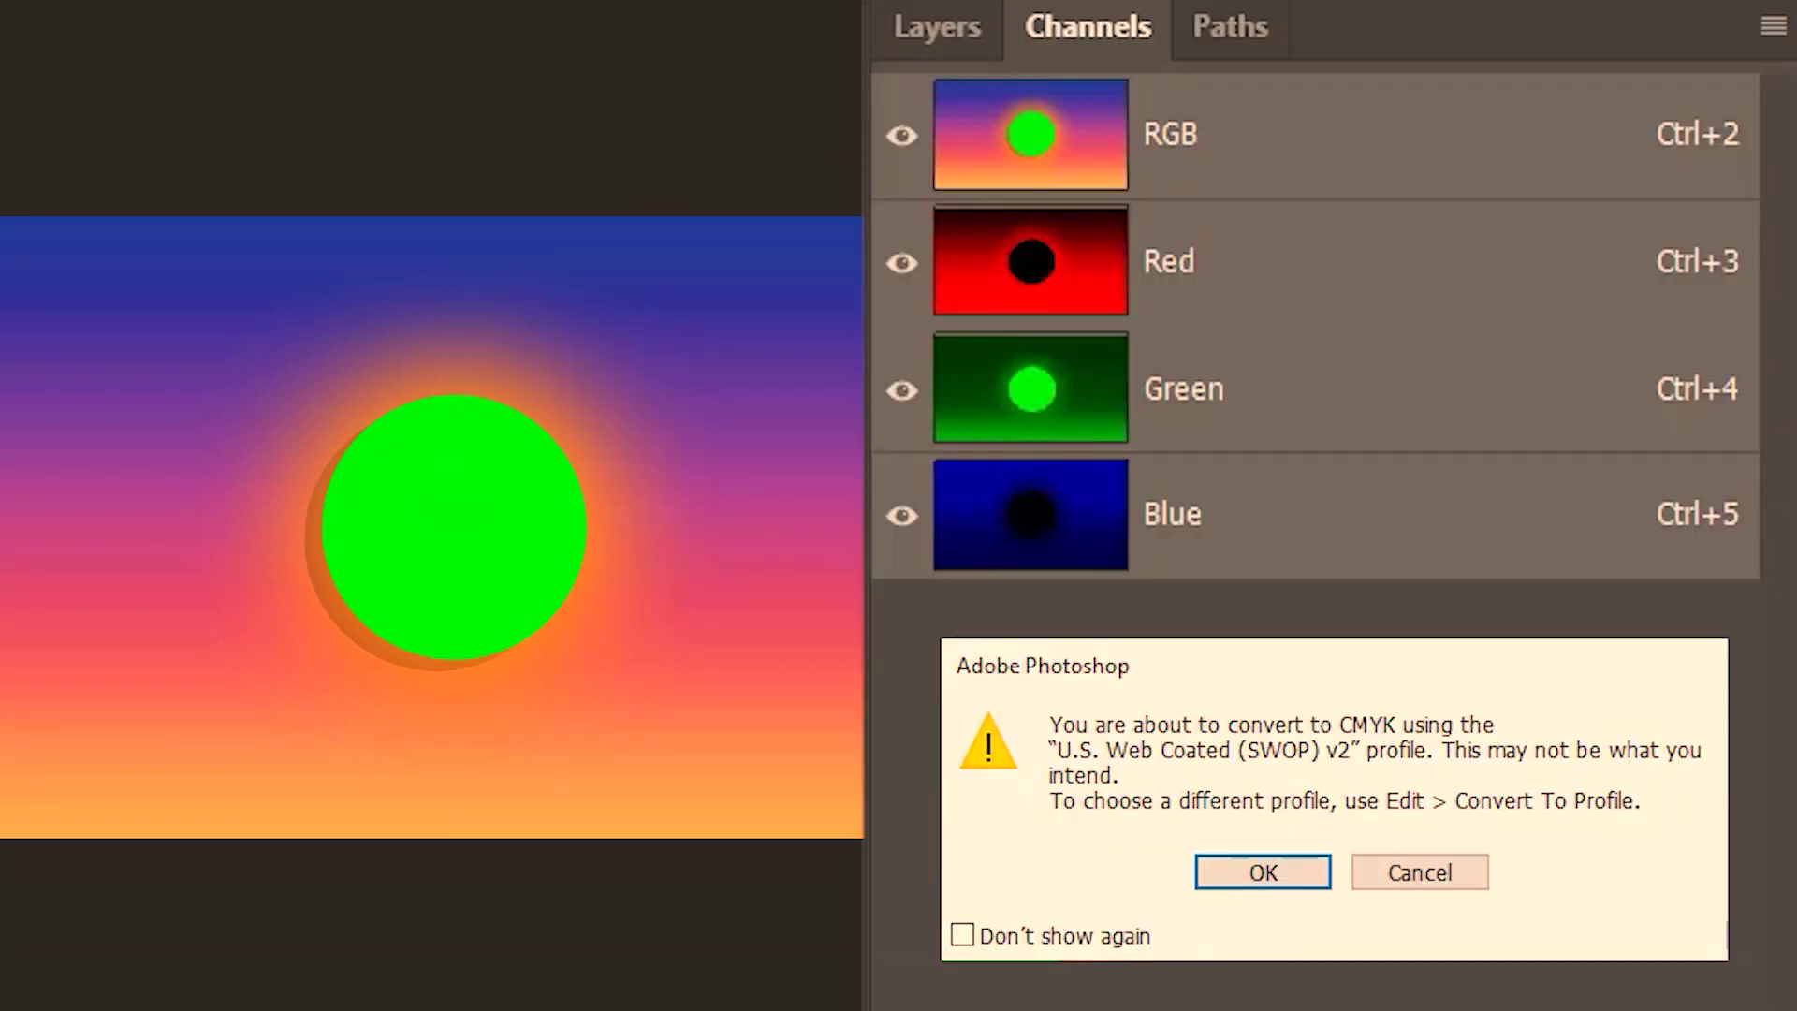
click(1260, 870)
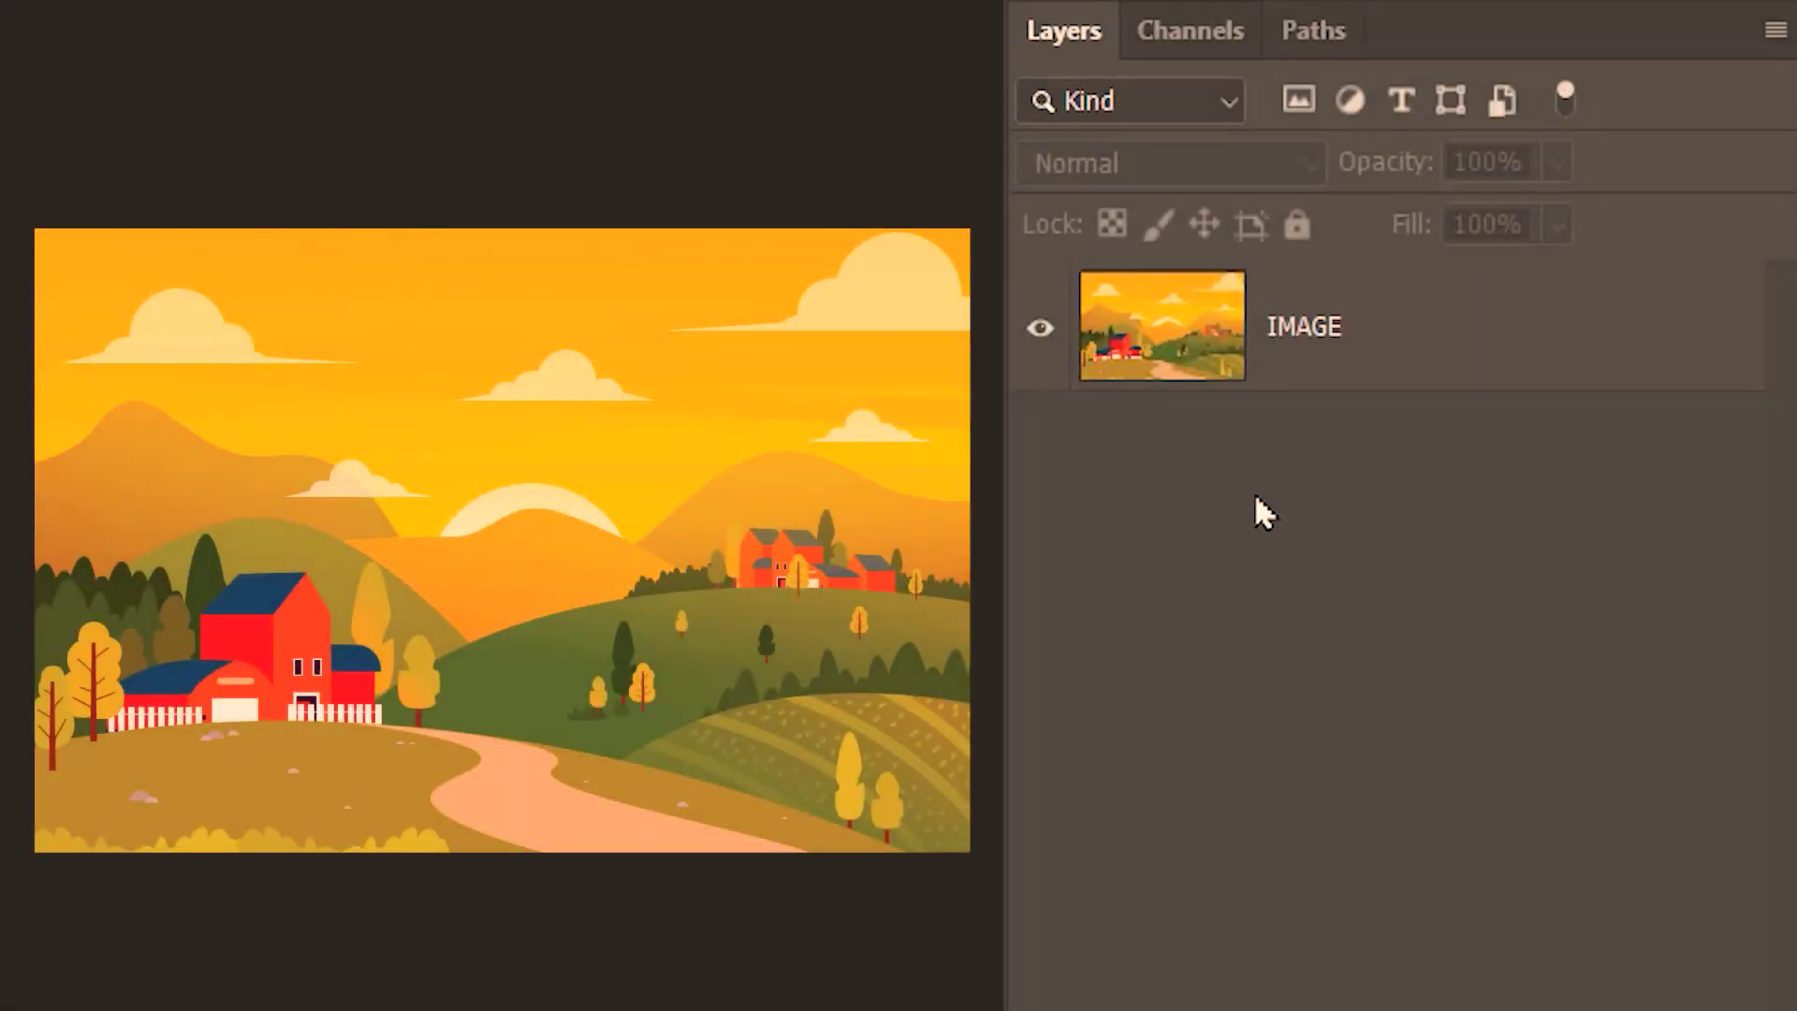
click(1124, 56)
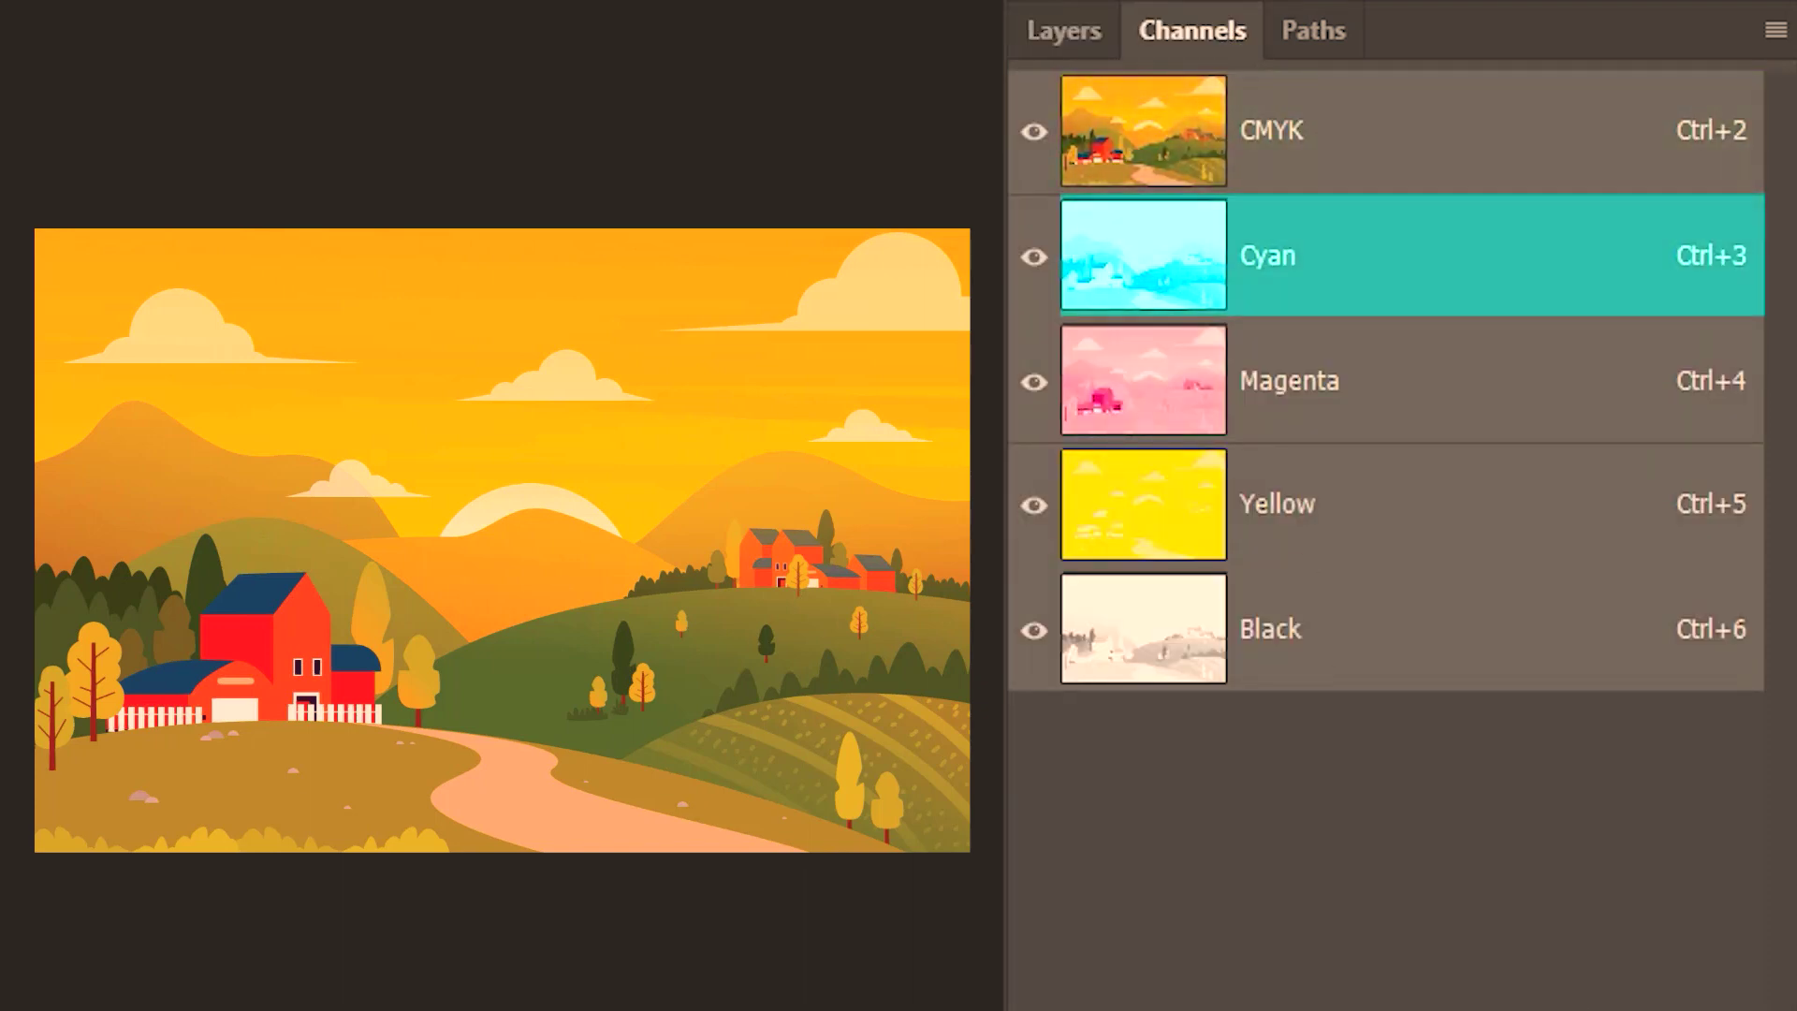
click(1508, 281)
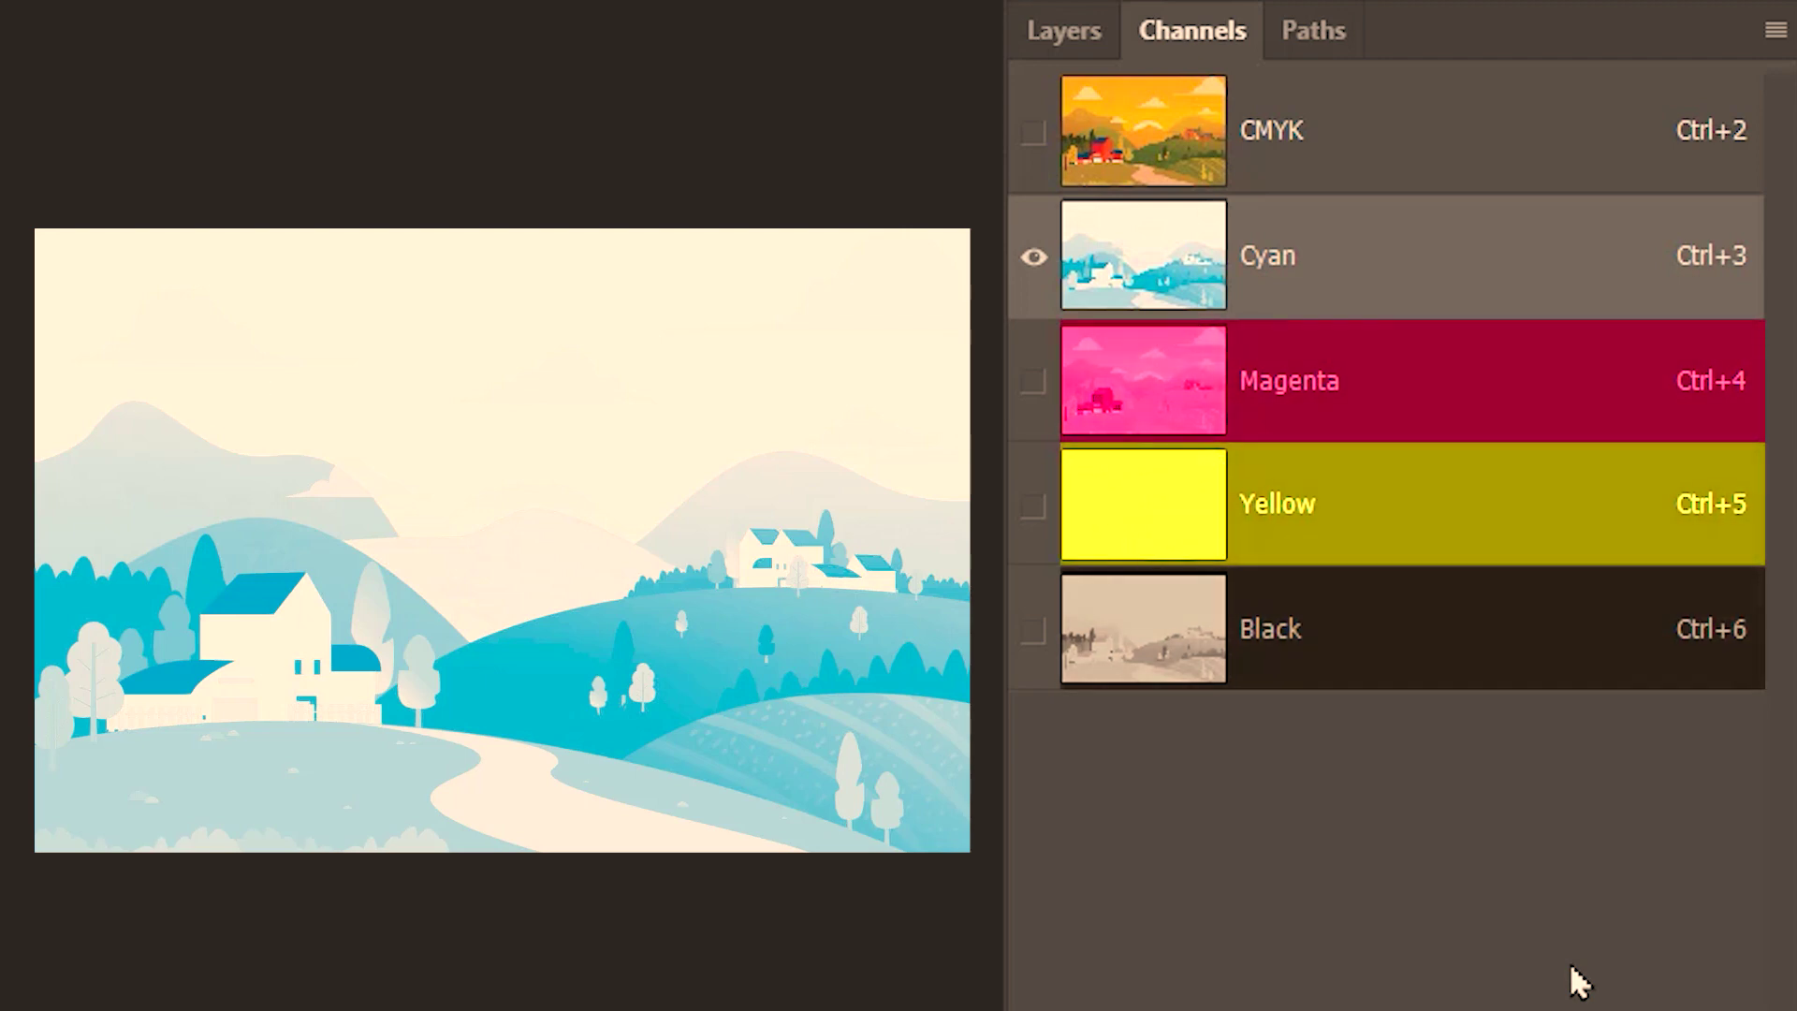
click(1507, 421)
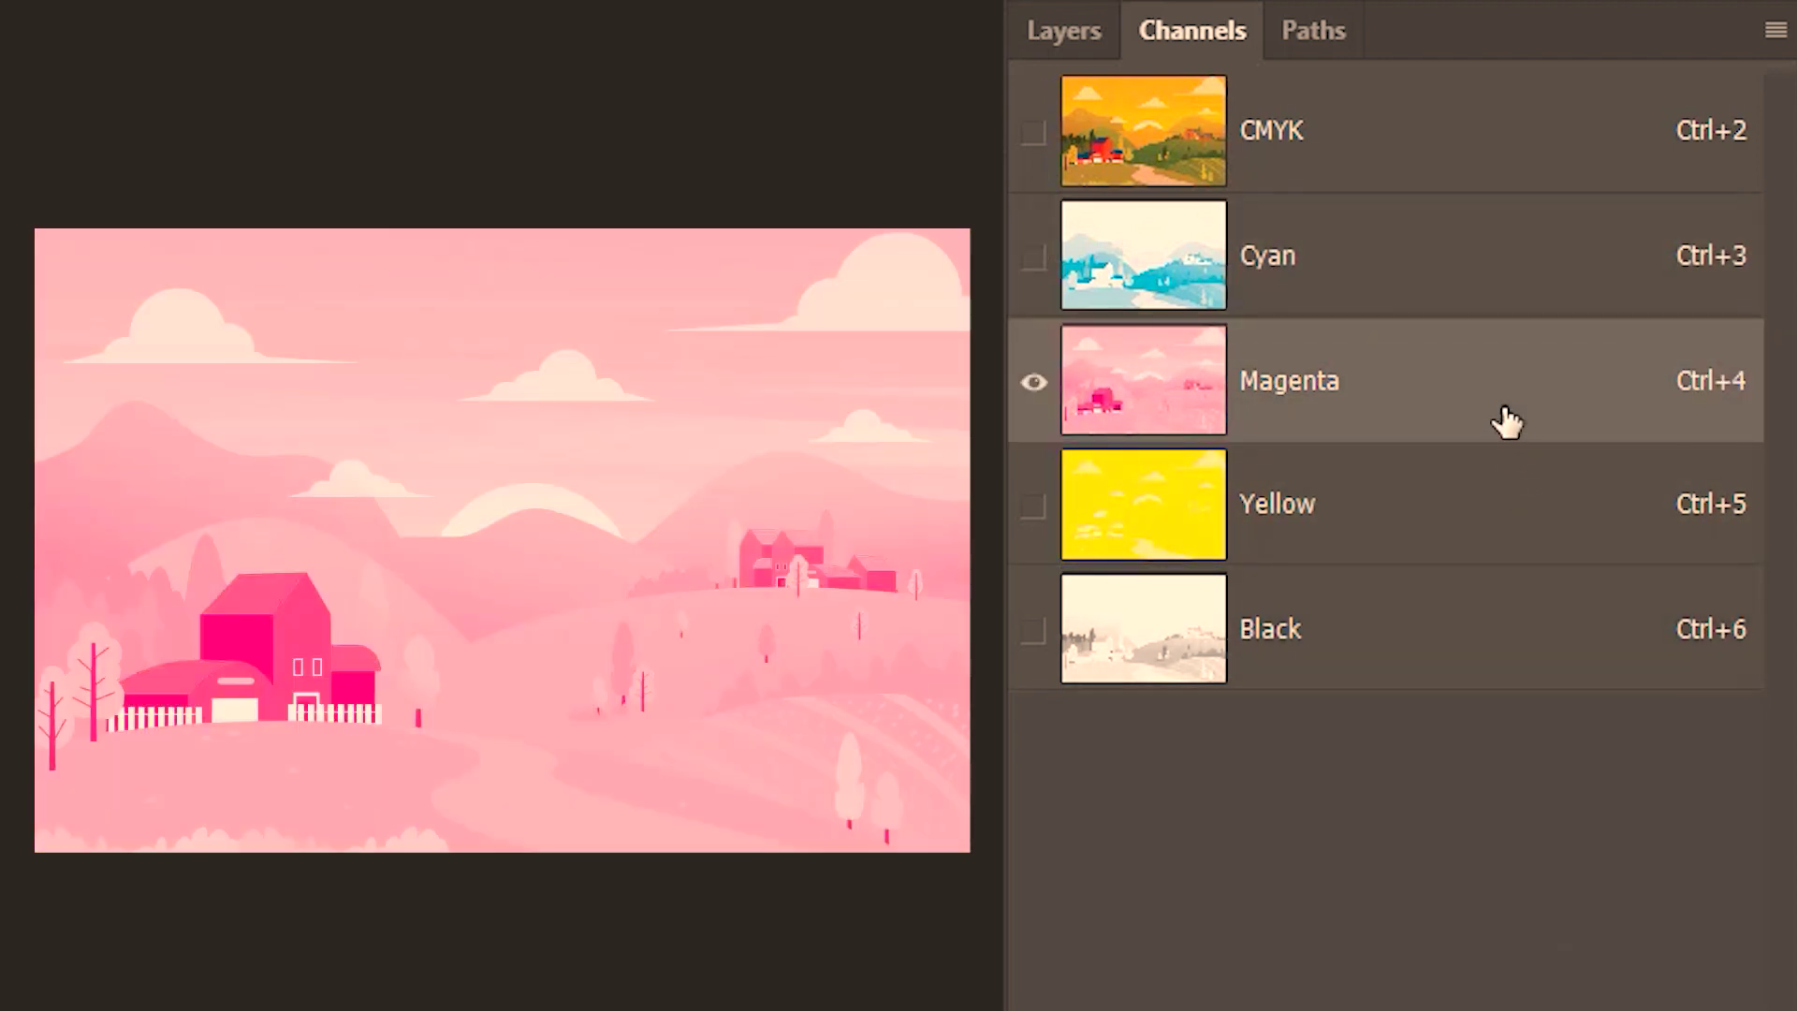
click(1524, 522)
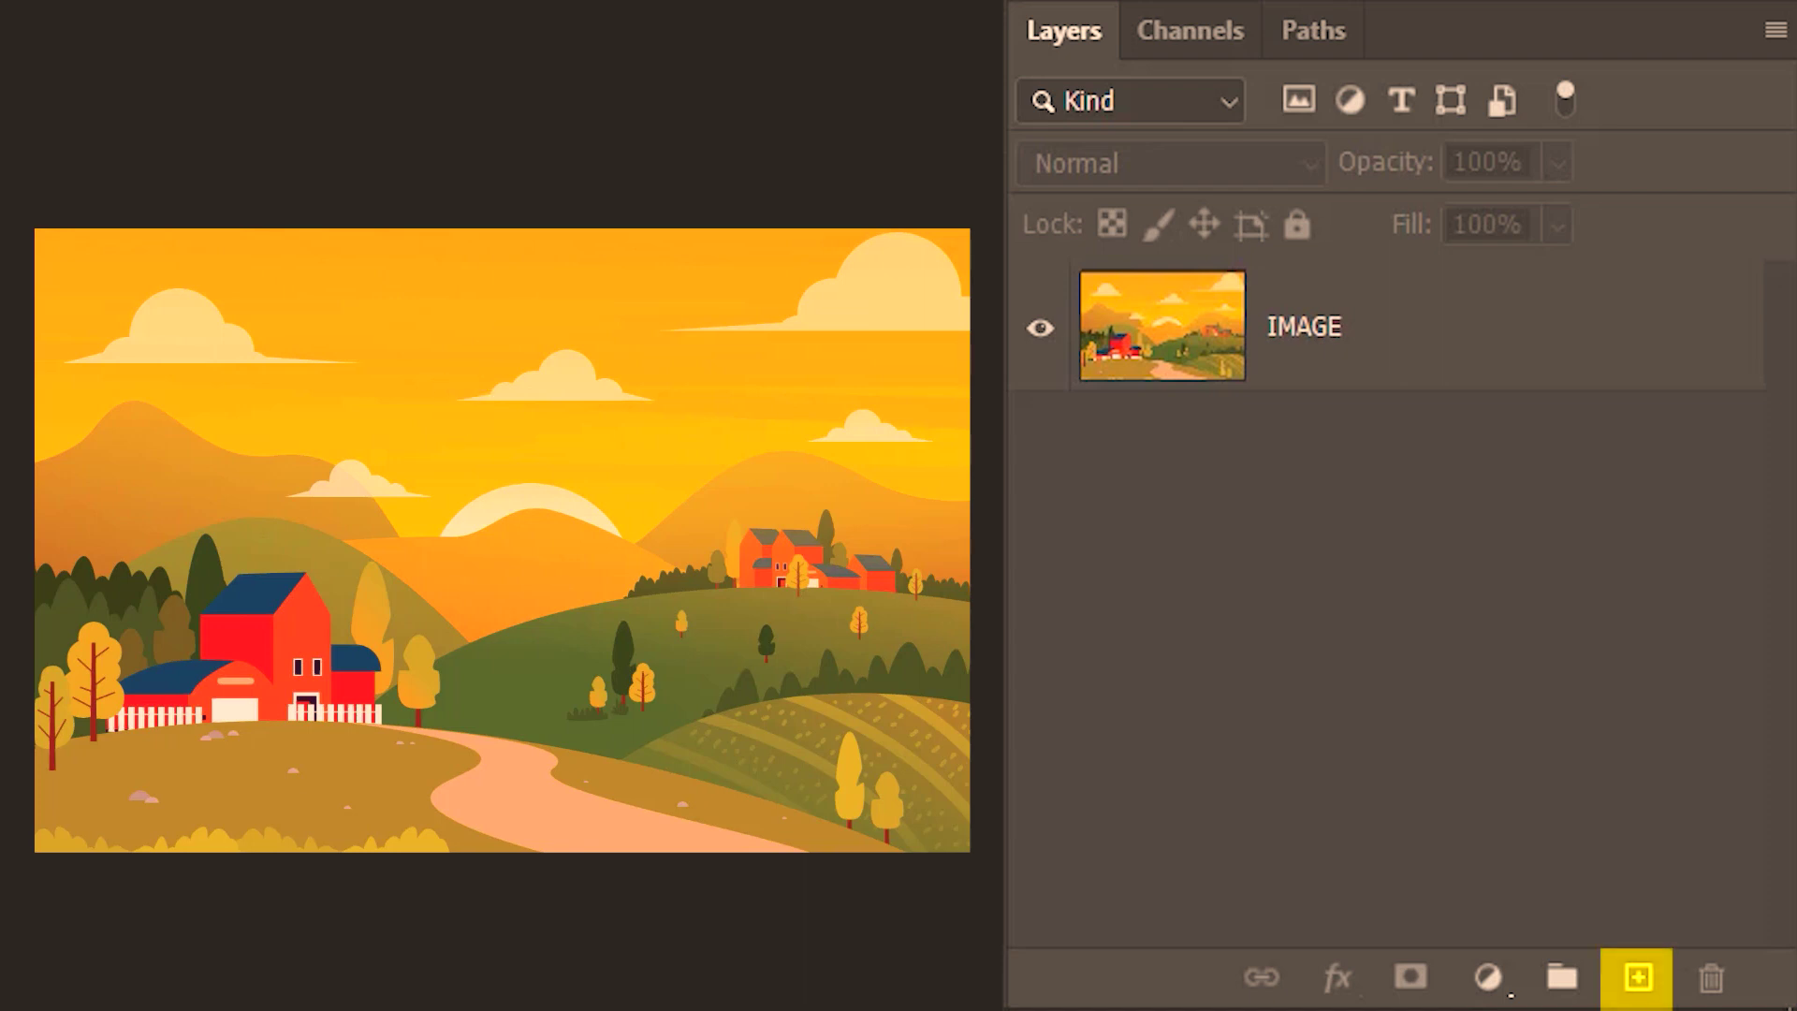
Add a new empty layer above IMAGE and name it CYAN.
click(1638, 978)
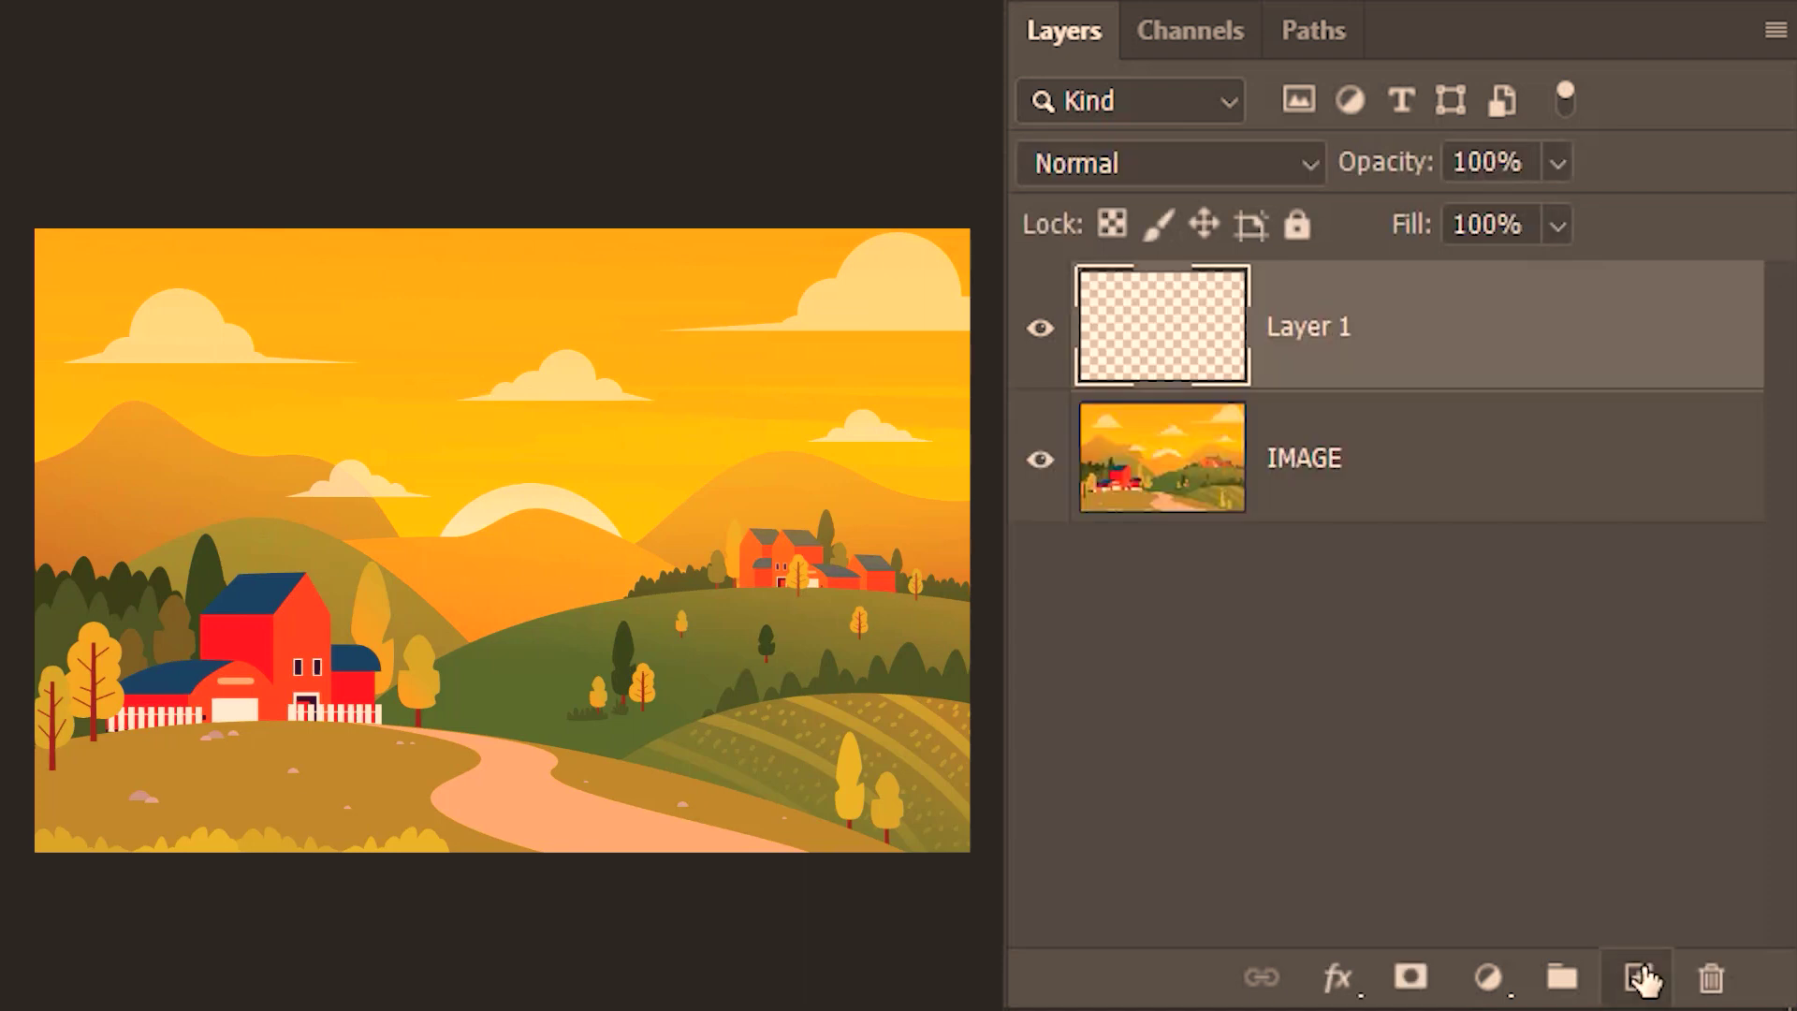
double_click(1310, 327)
text(CYAN)
key(Return)
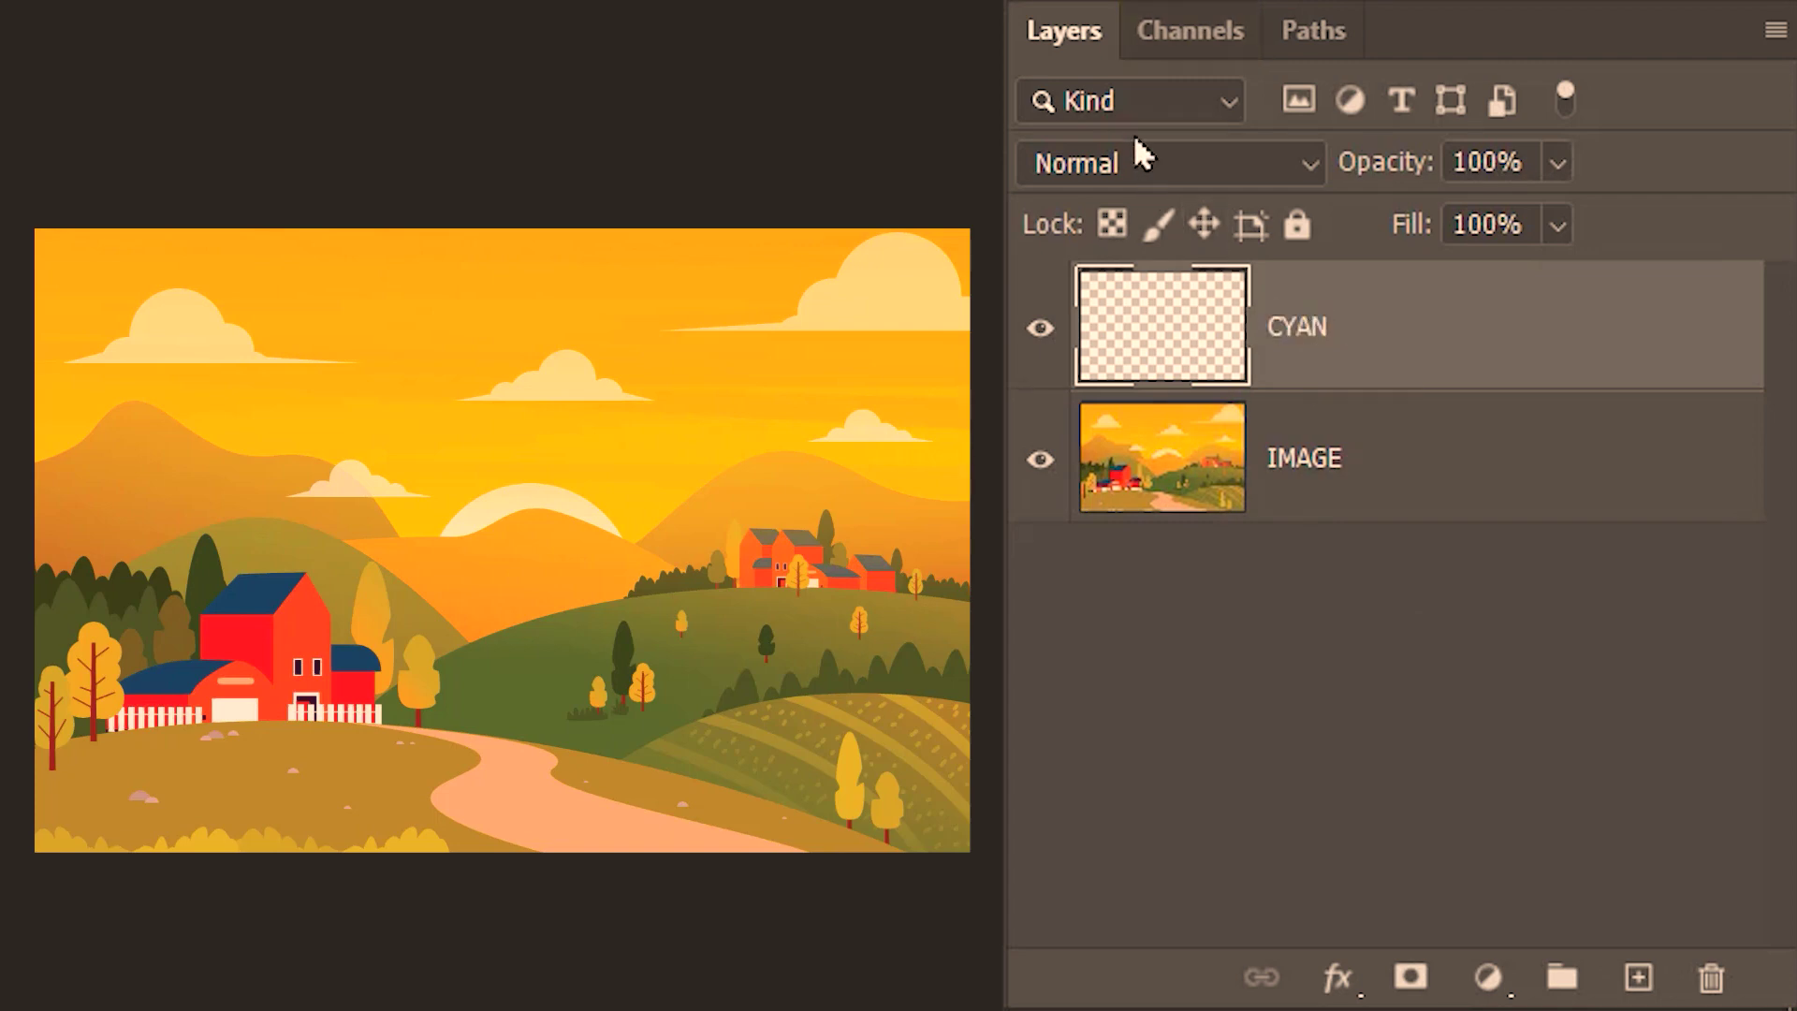
Load an inverted selection from the Cyan channel, return to the composite, and hide IMAGE.
click(1147, 56)
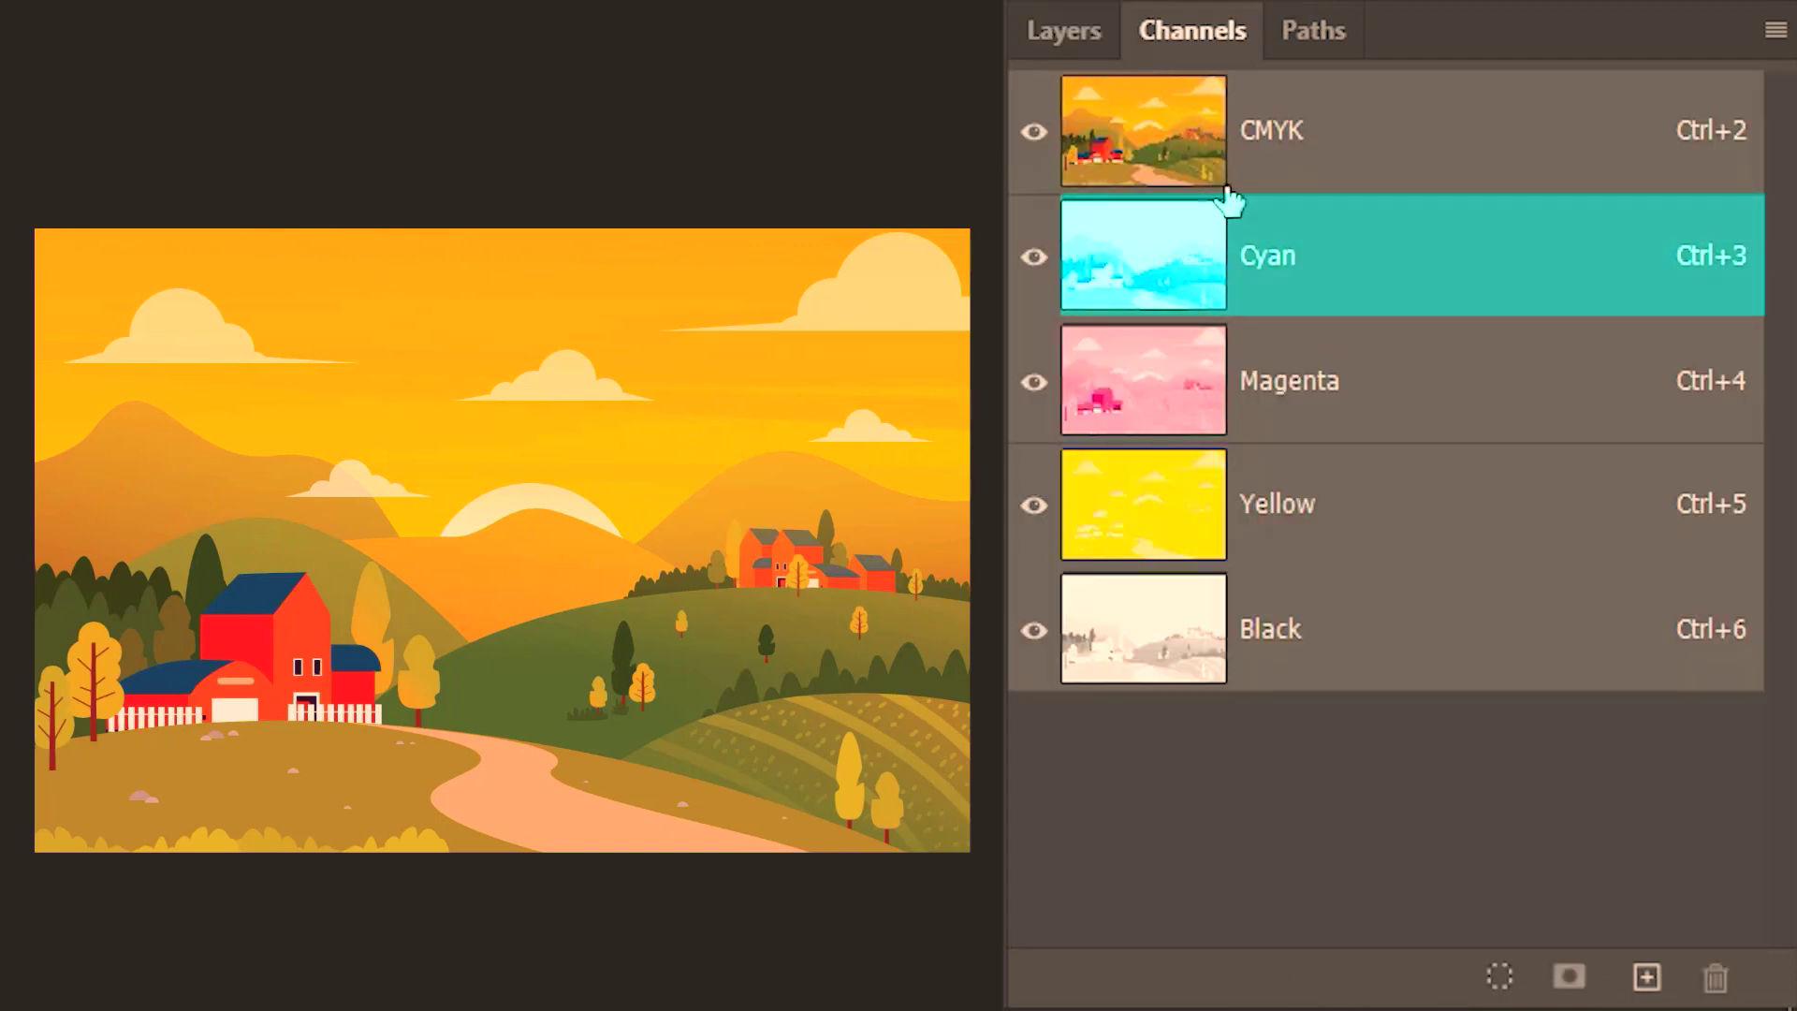
click(1280, 256)
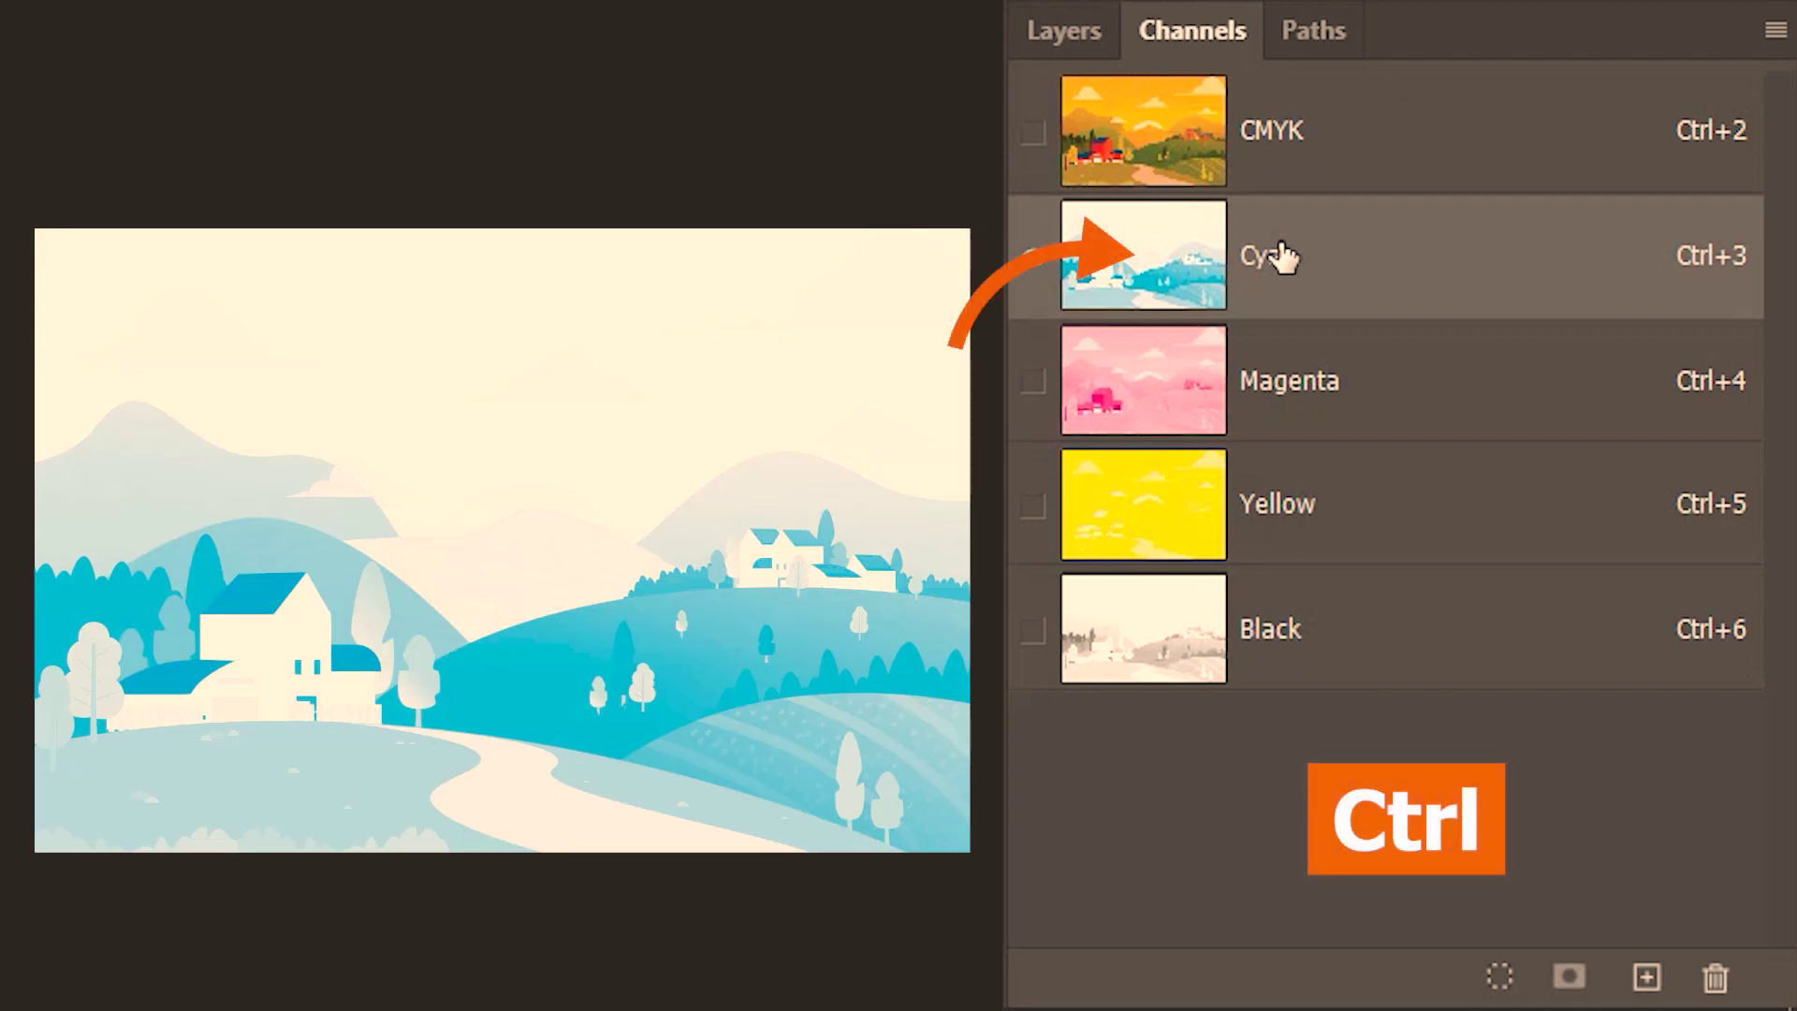
ctrl+click(1185, 267)
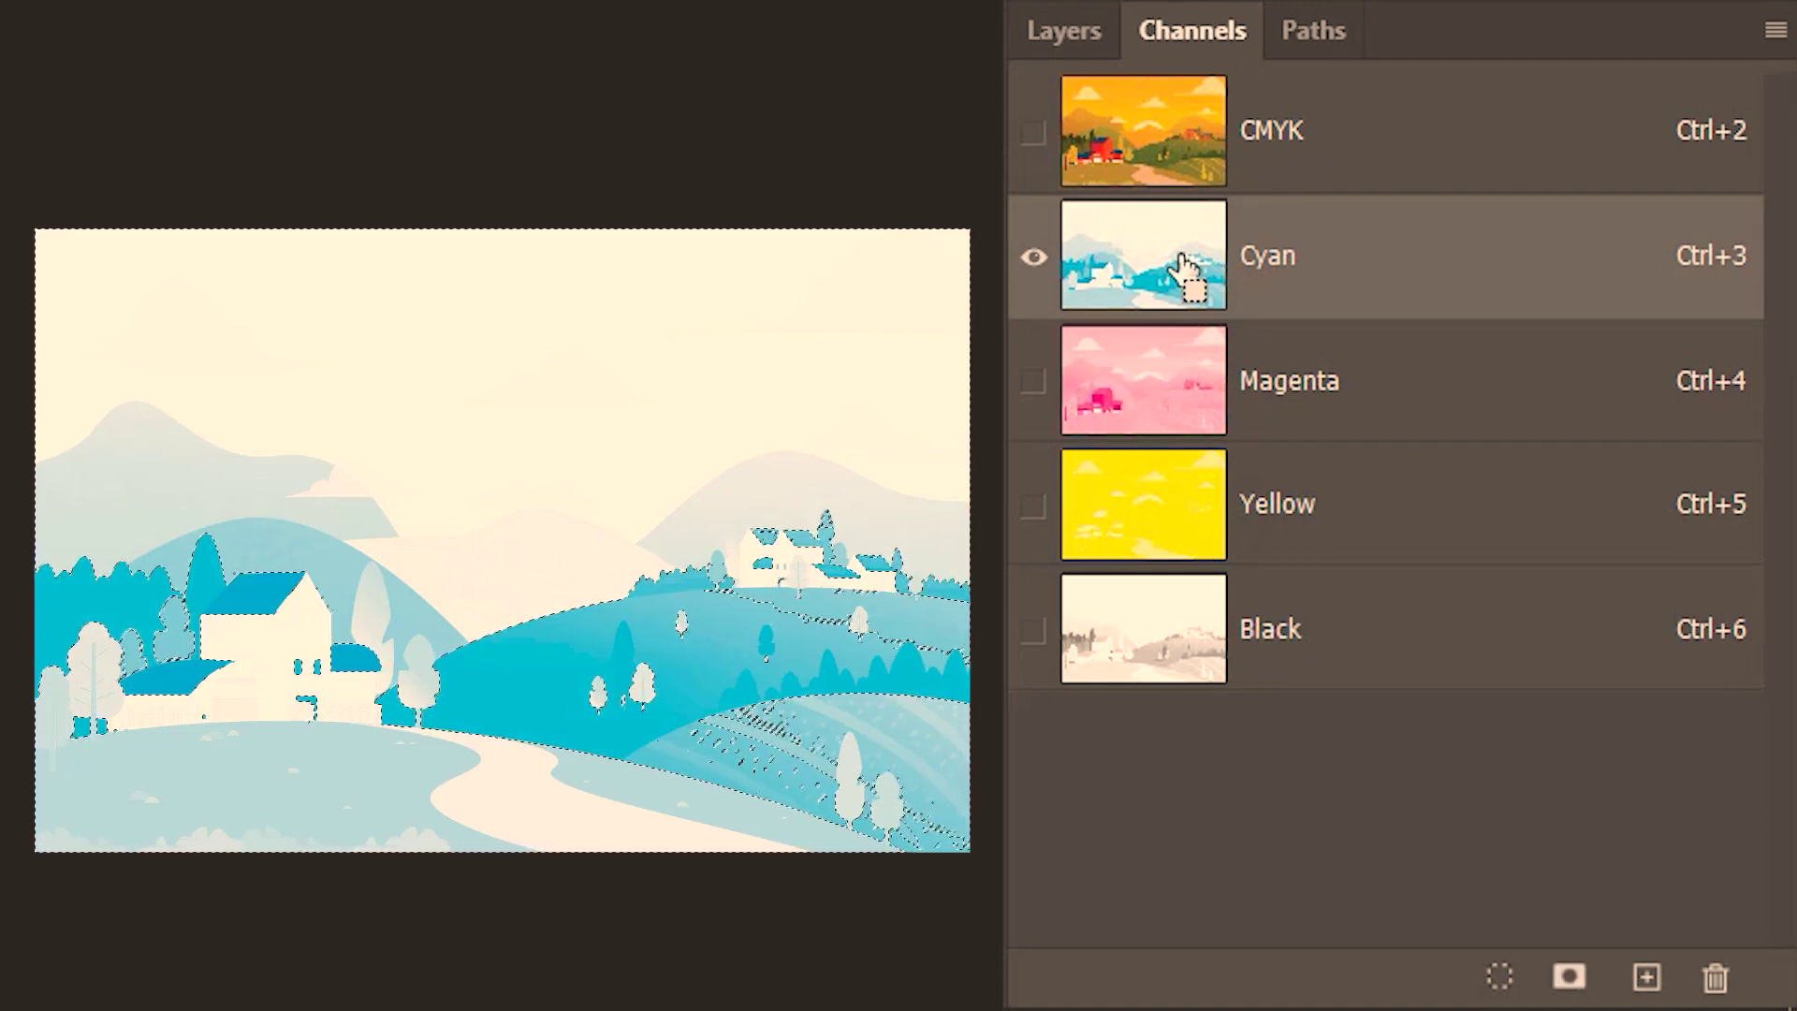
key(shift+ctrl+i)
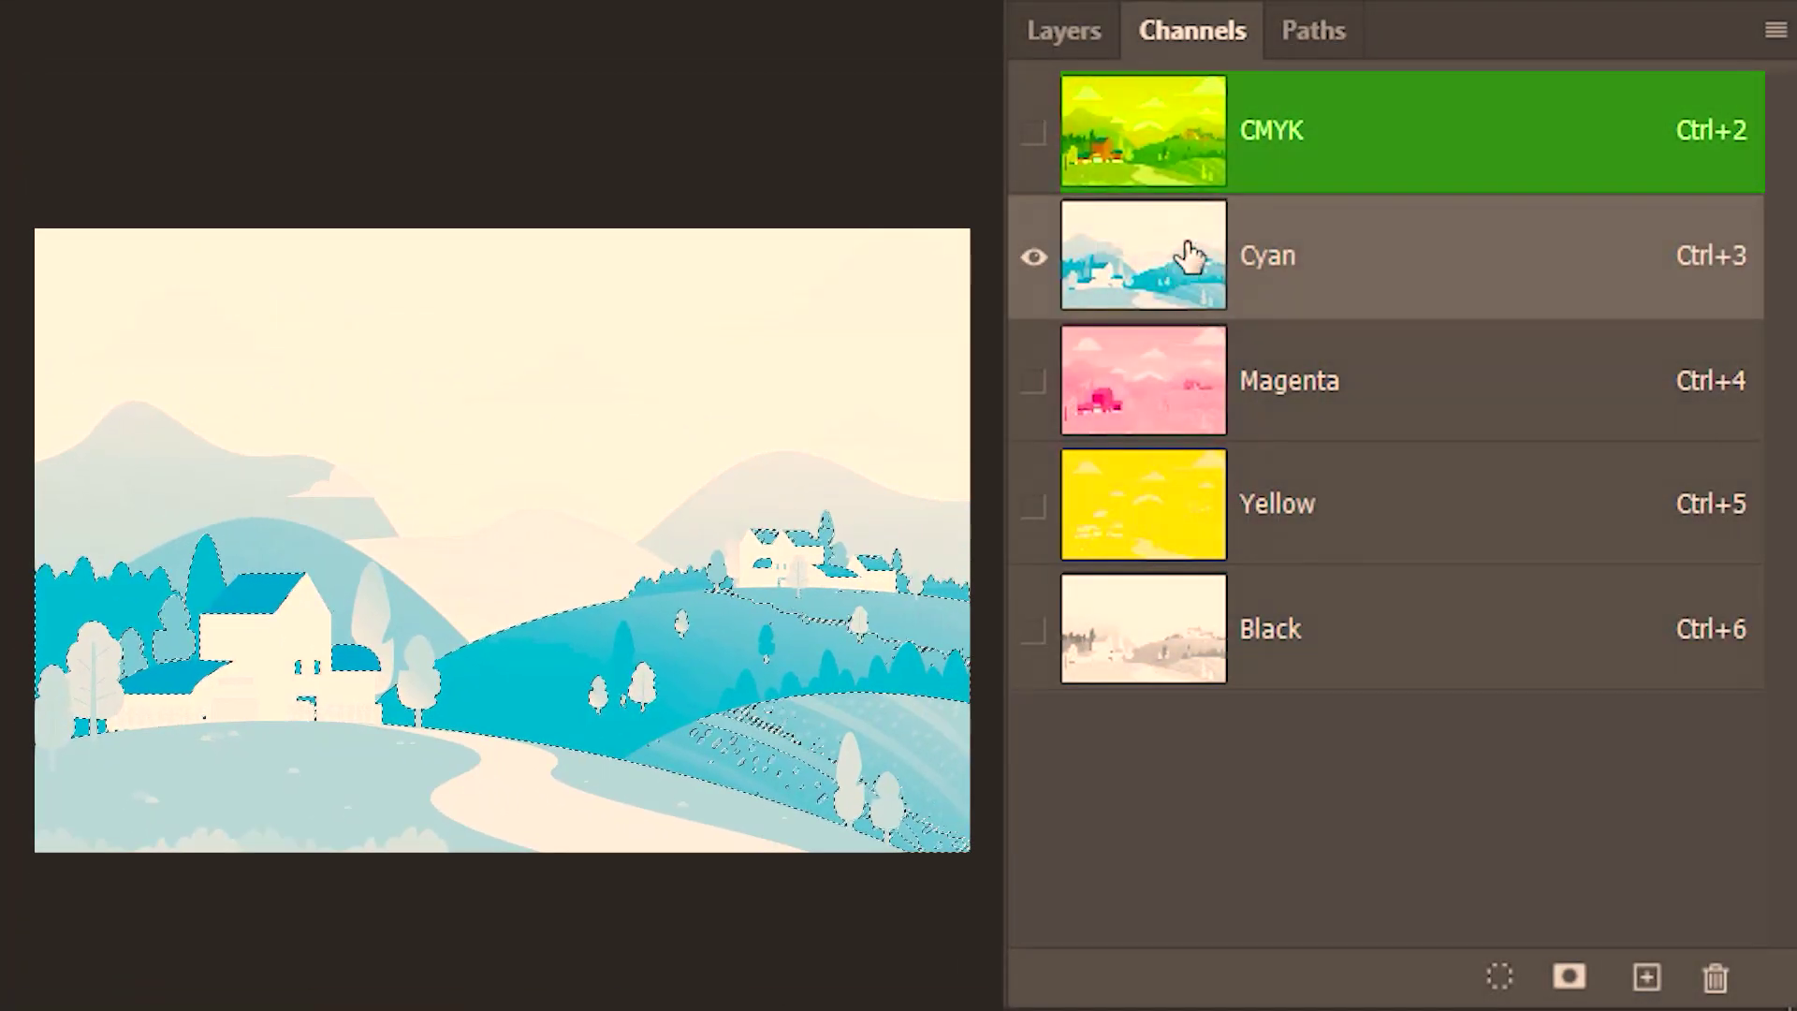
click(1324, 168)
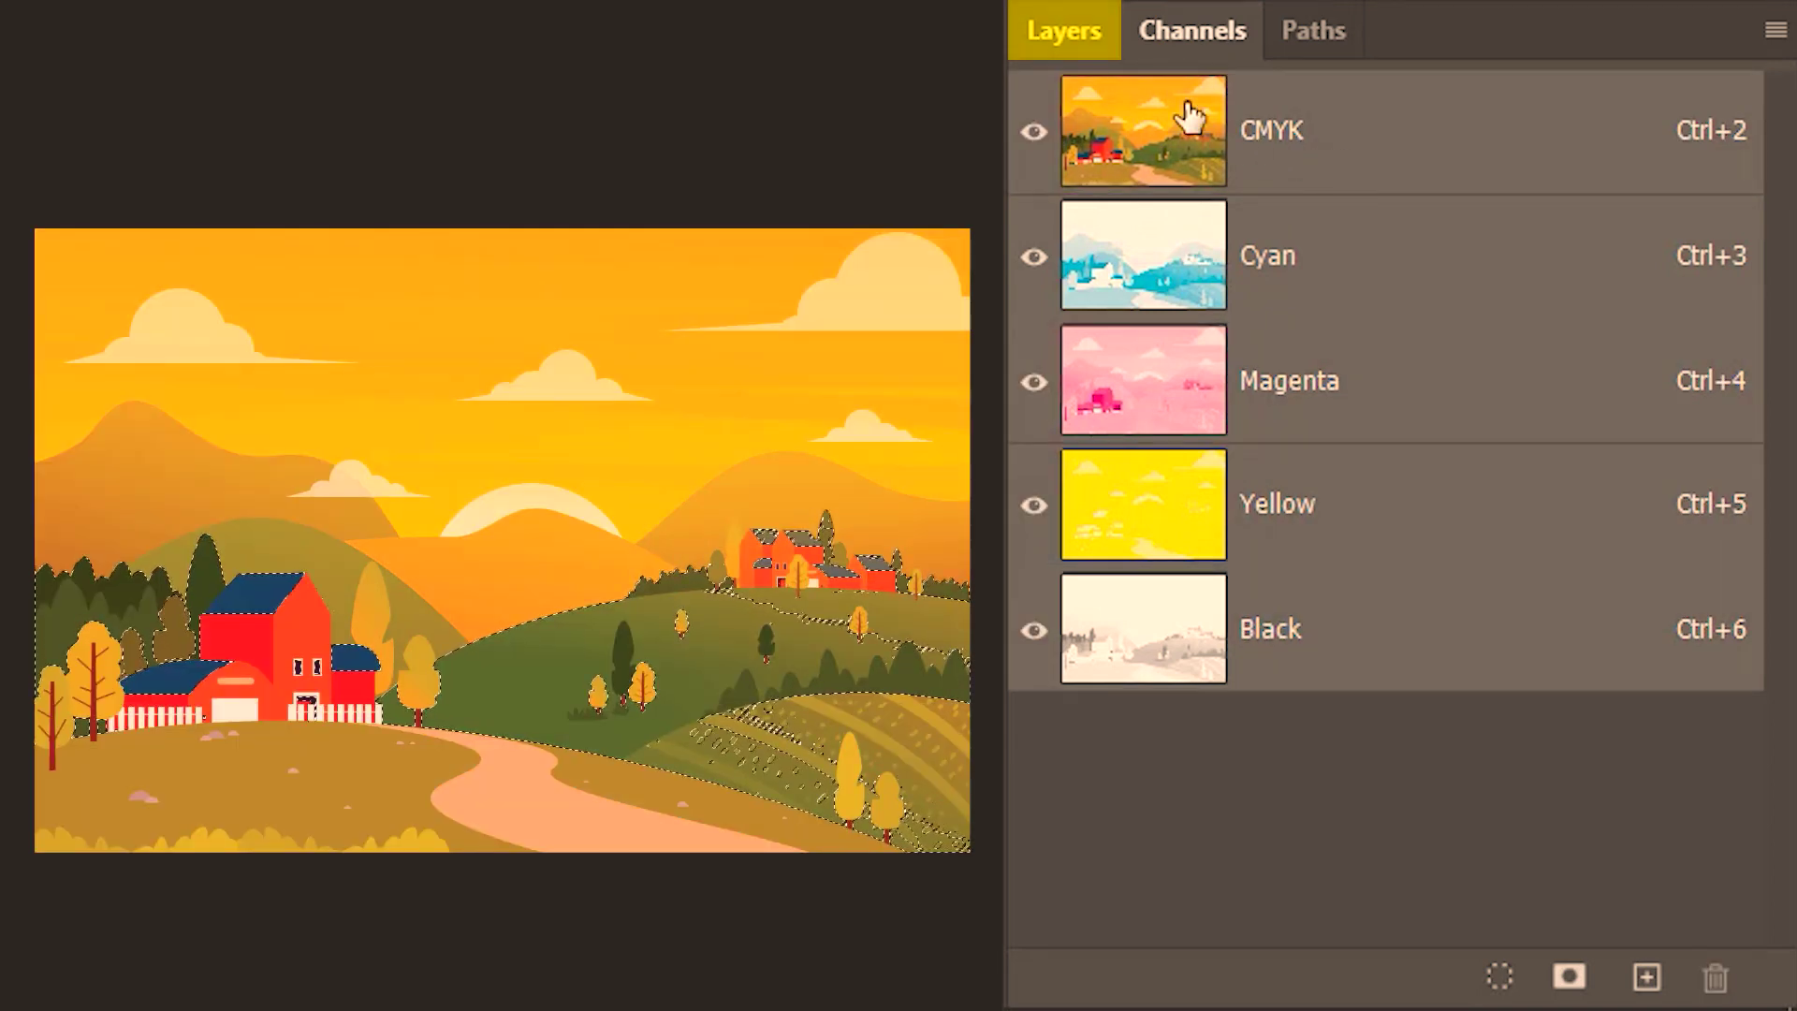
click(1055, 28)
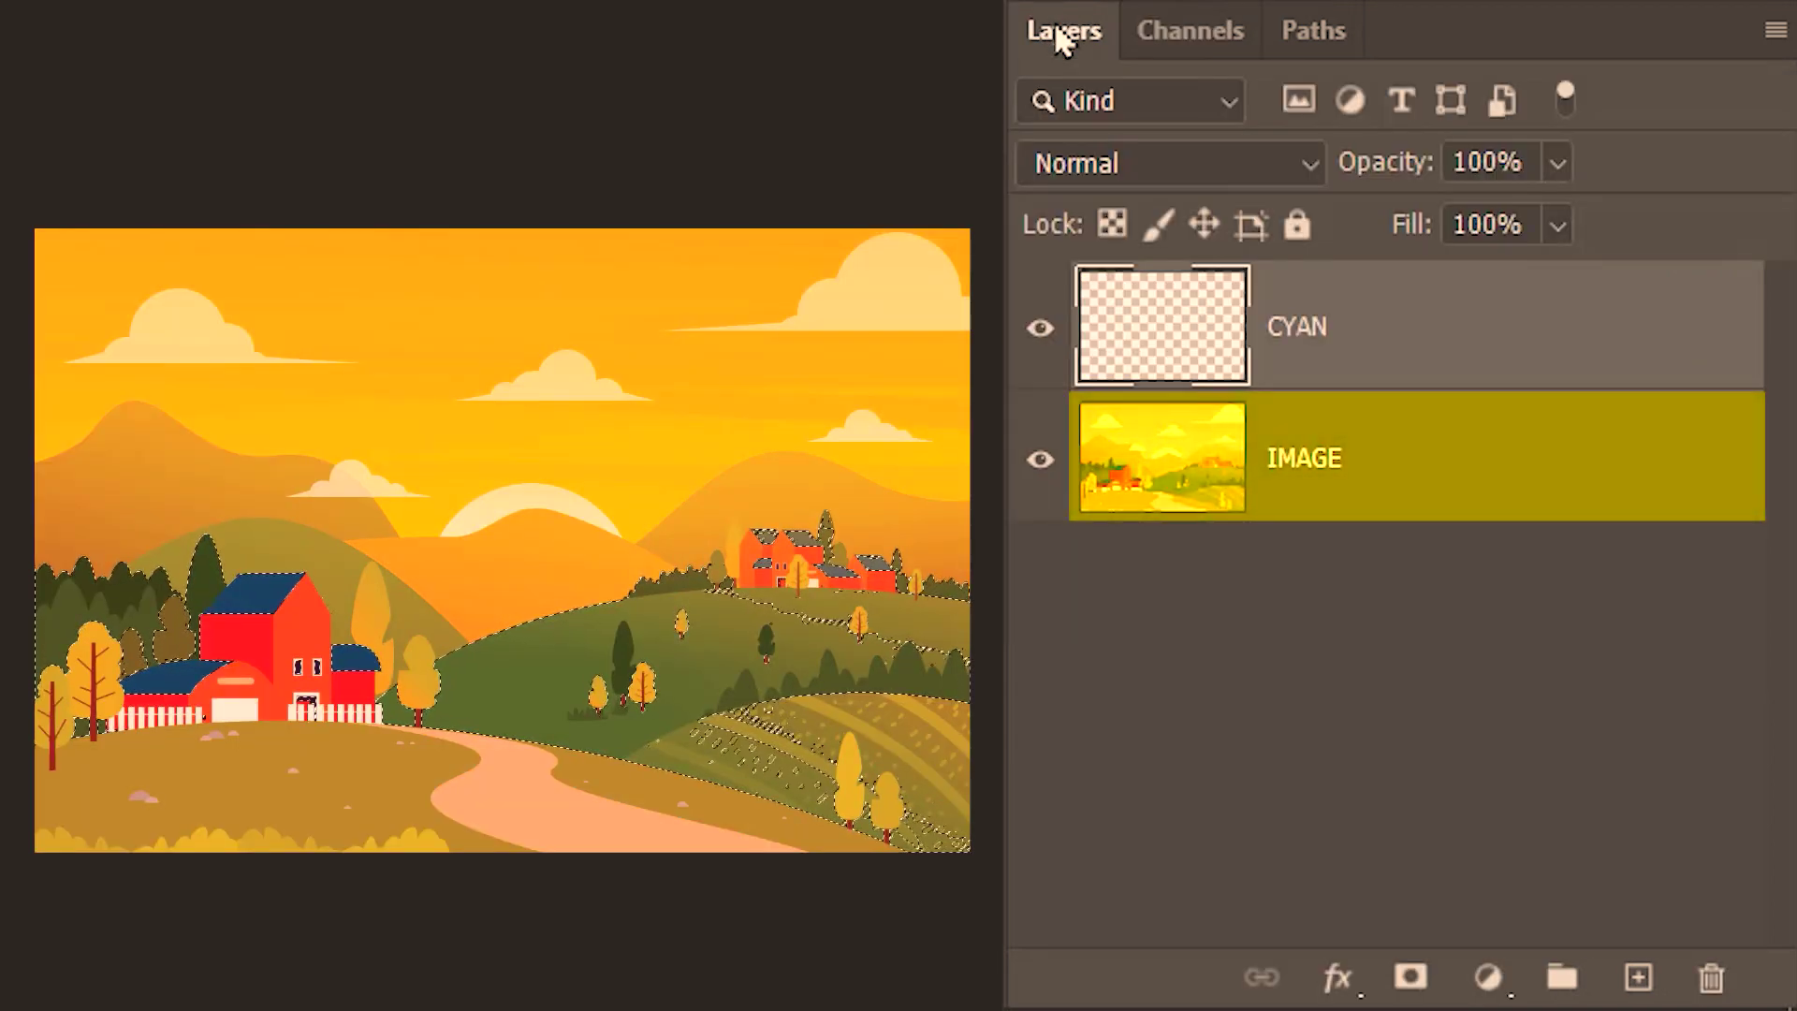
click(1044, 461)
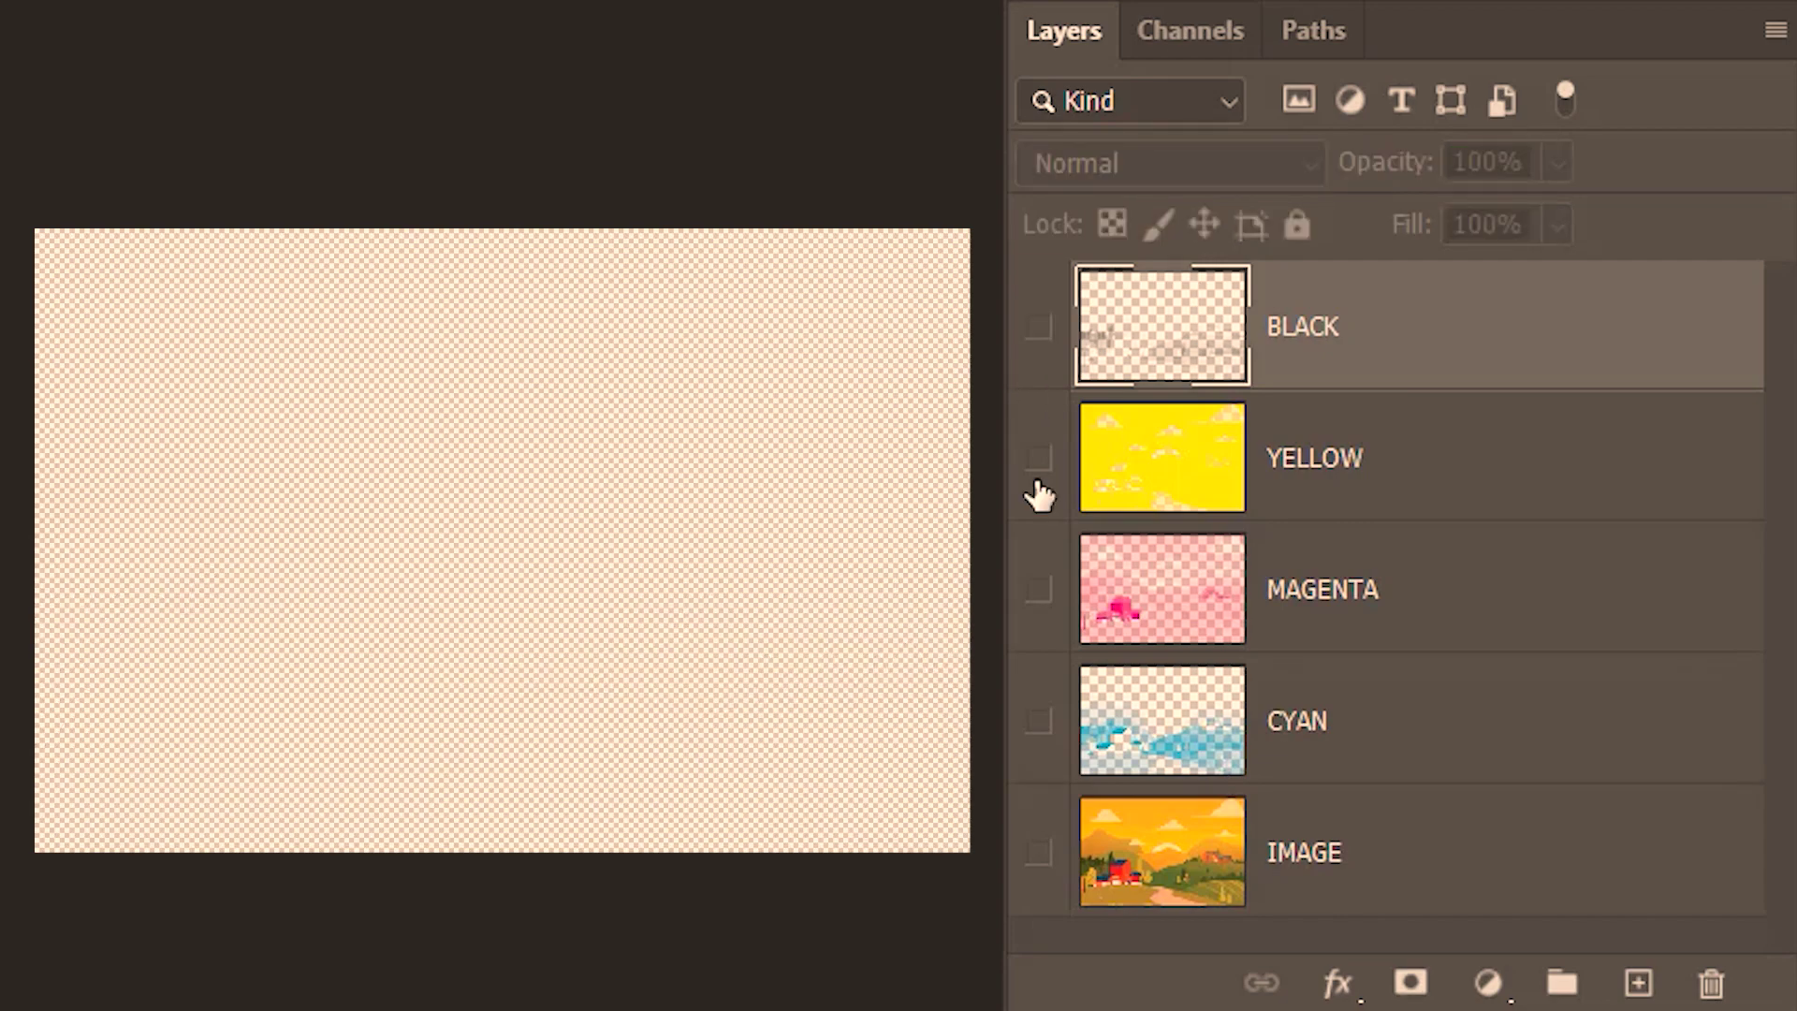
Make the IMAGE layer visible again, select it and delete it.
click(1041, 853)
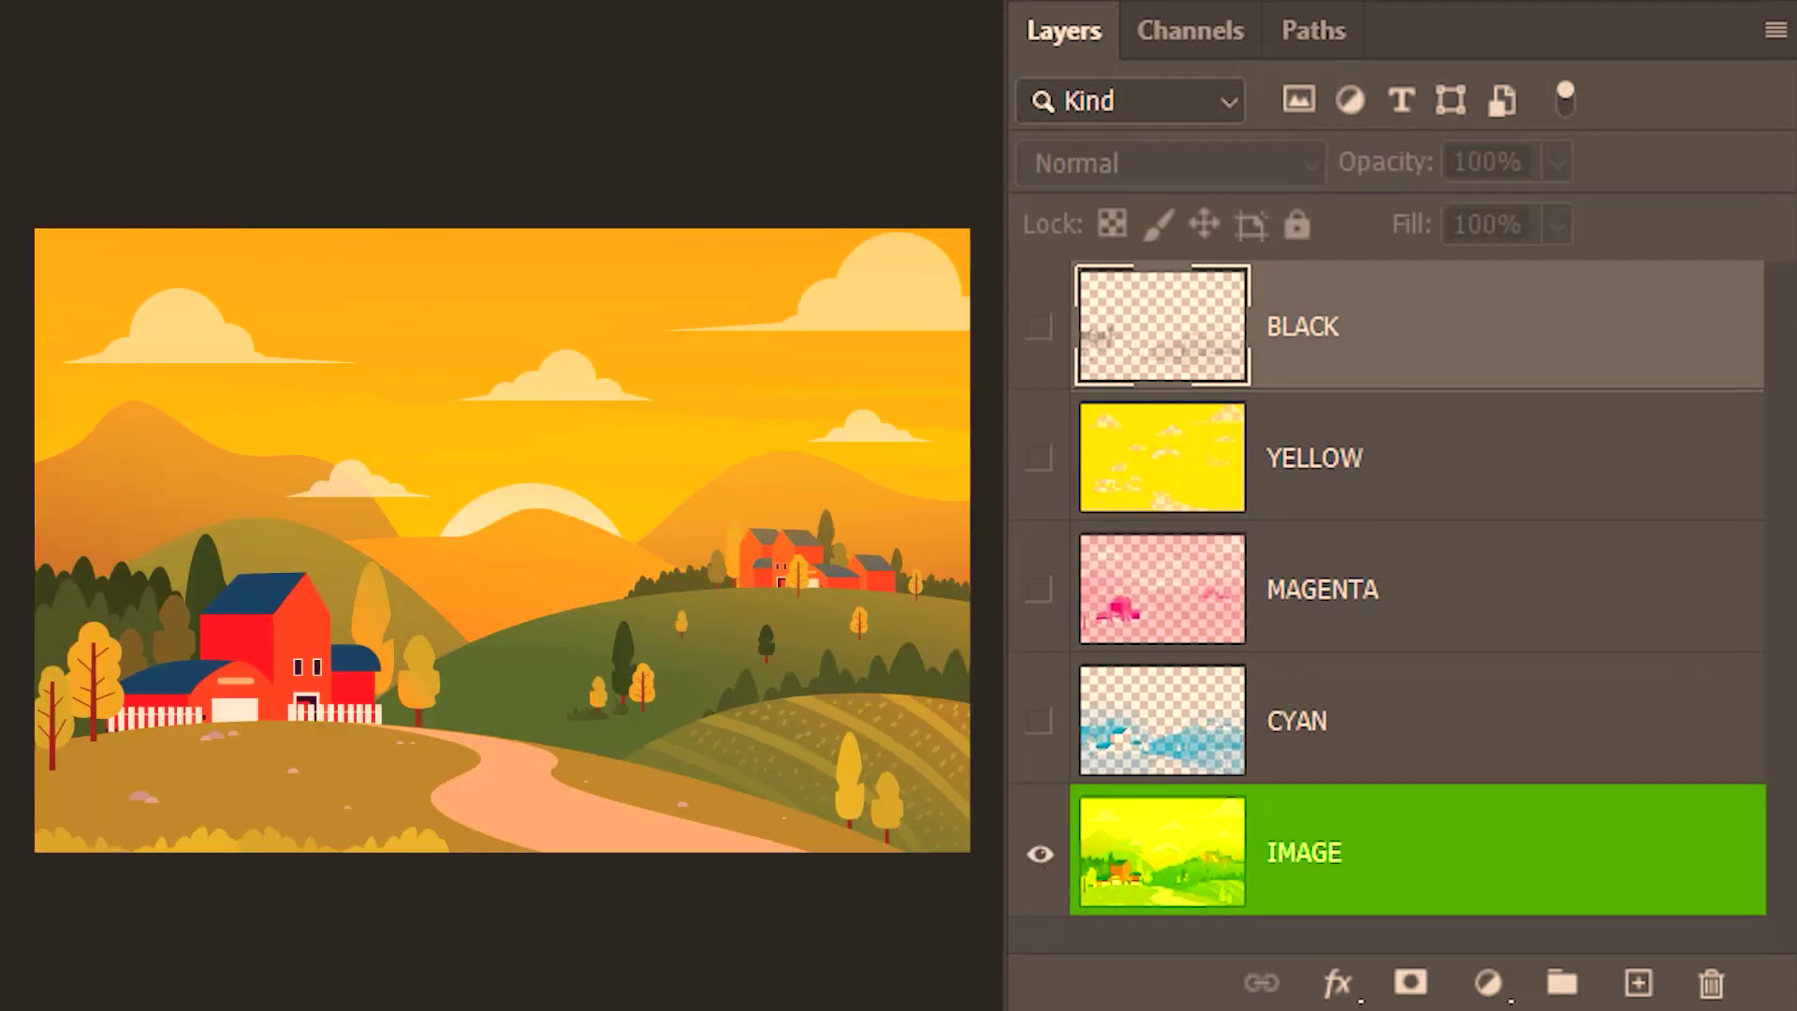
click(1413, 883)
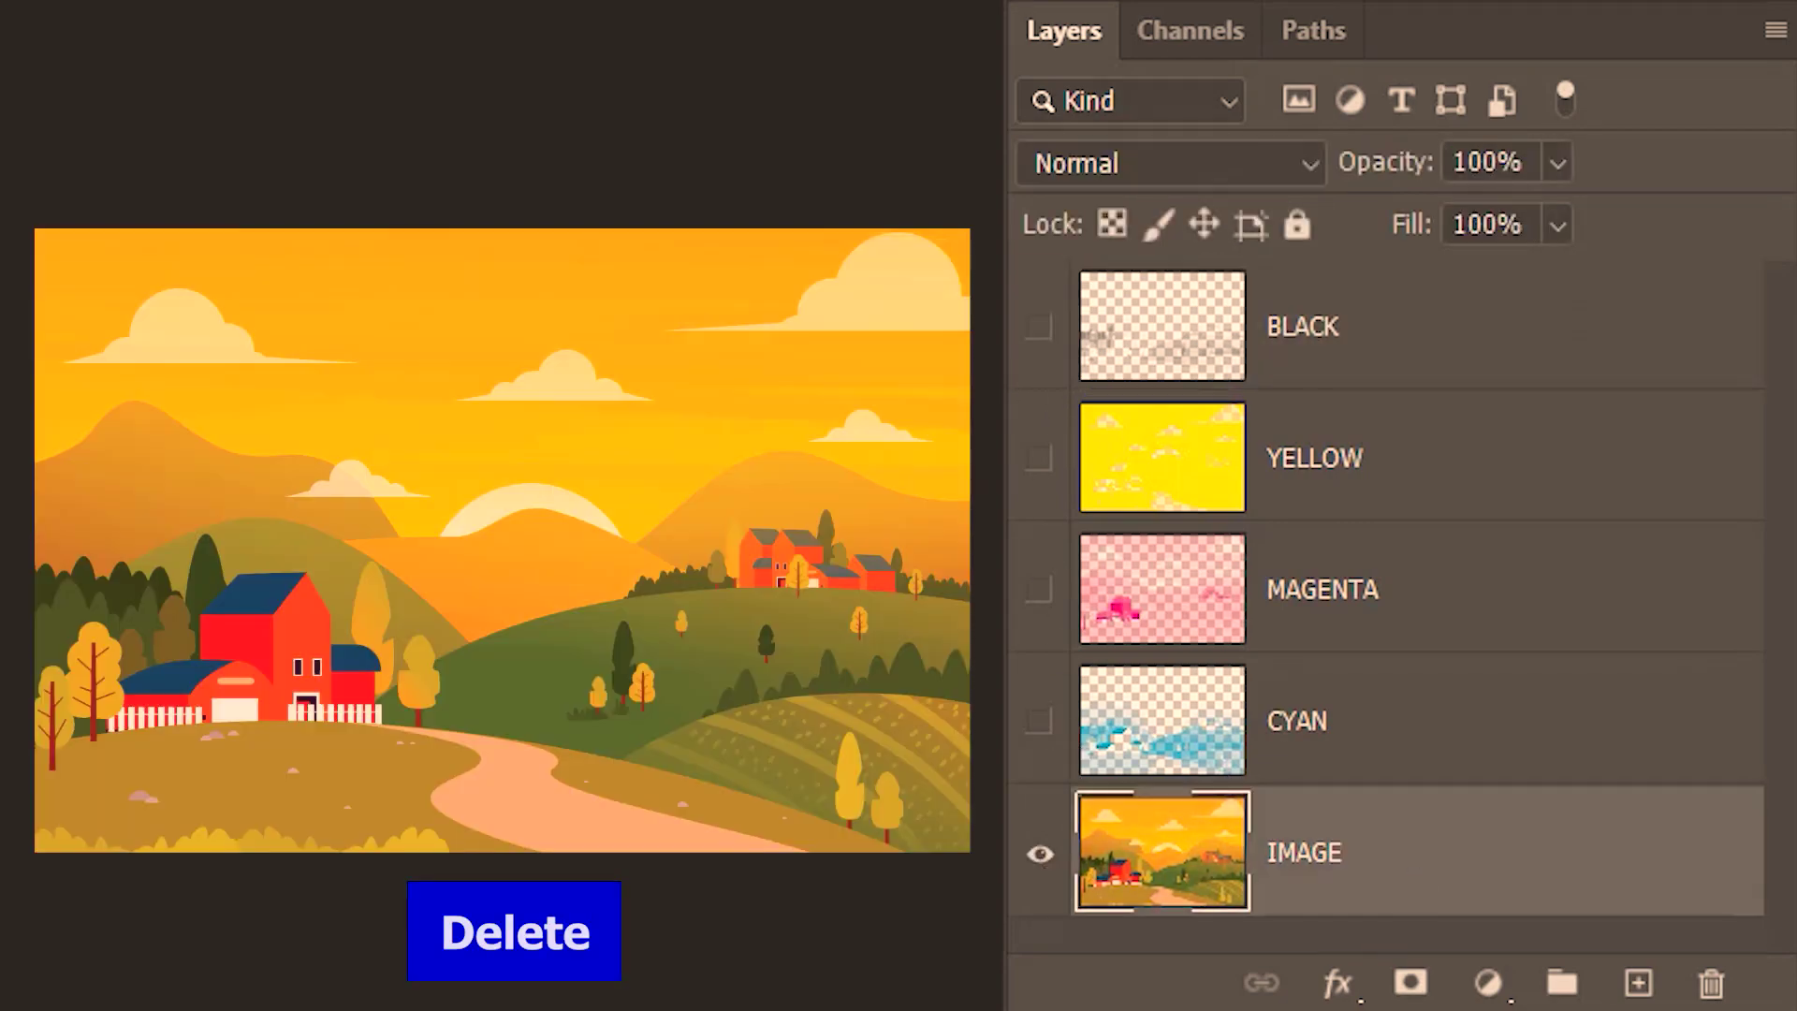
key(Delete)
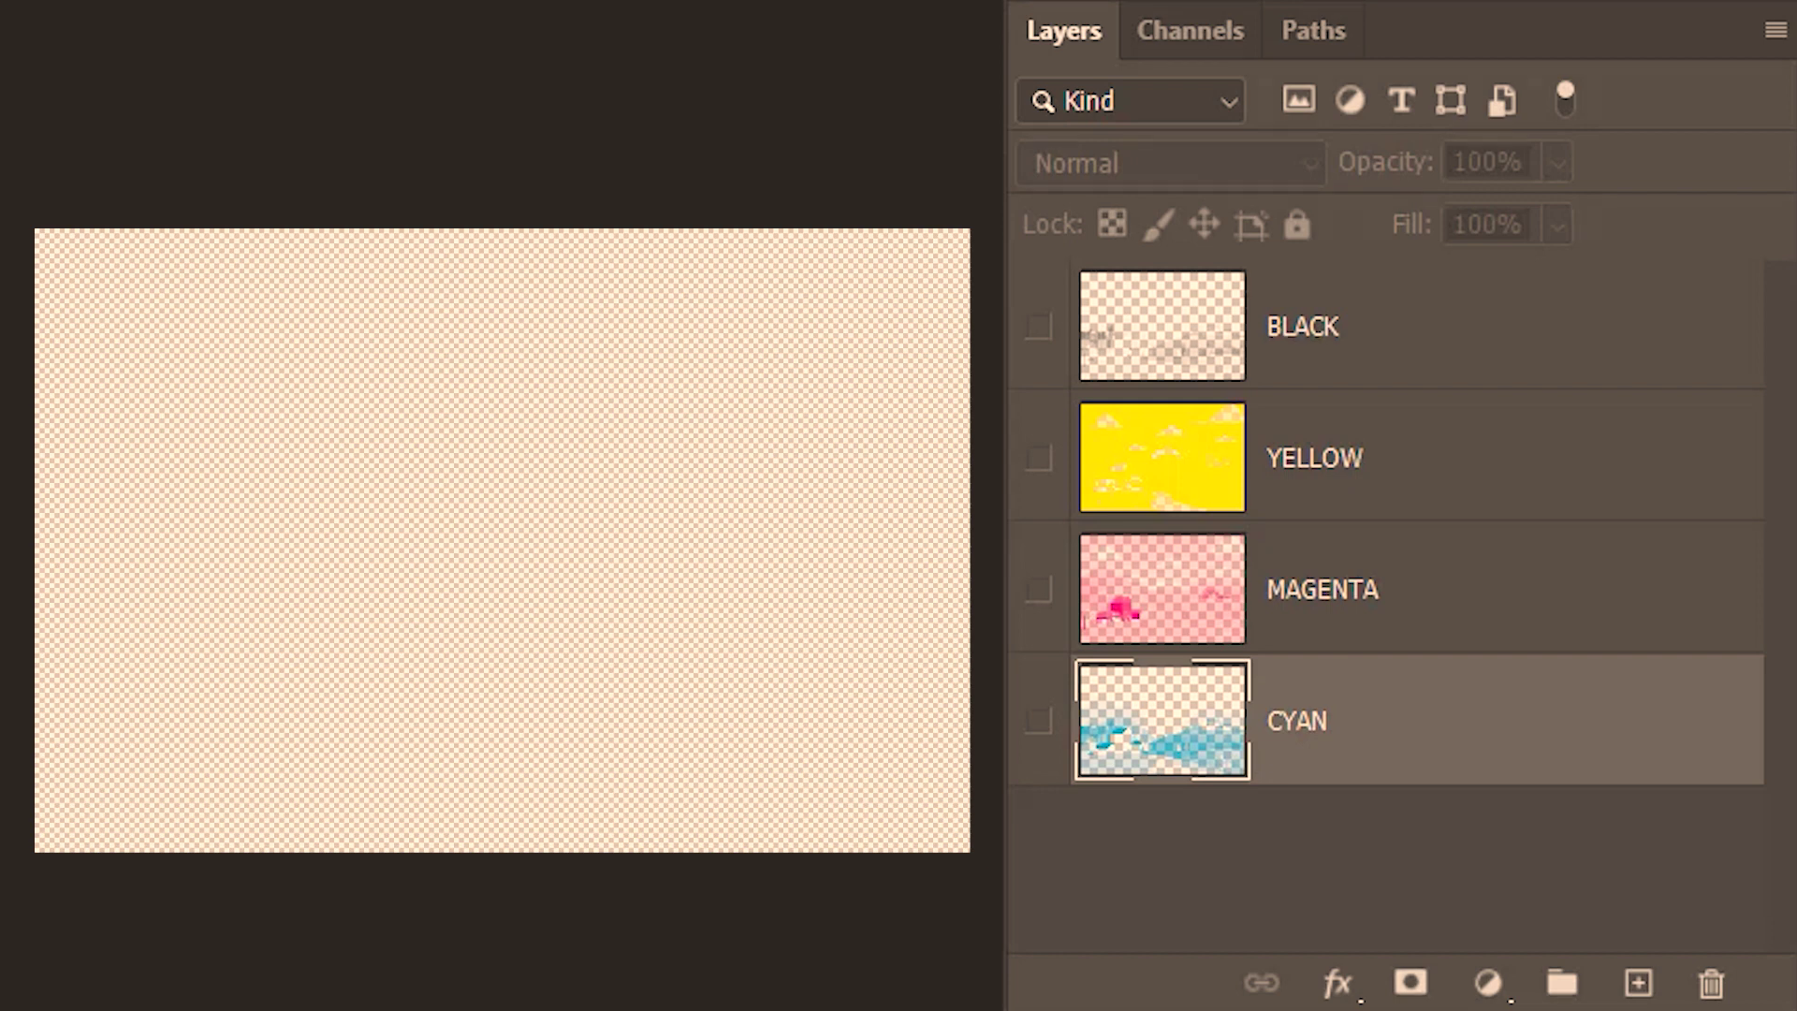
Add a bottom layer named PAPER and fill it with cream.
click(1636, 980)
drag(1573, 730, 1569, 875)
double_click(1311, 853)
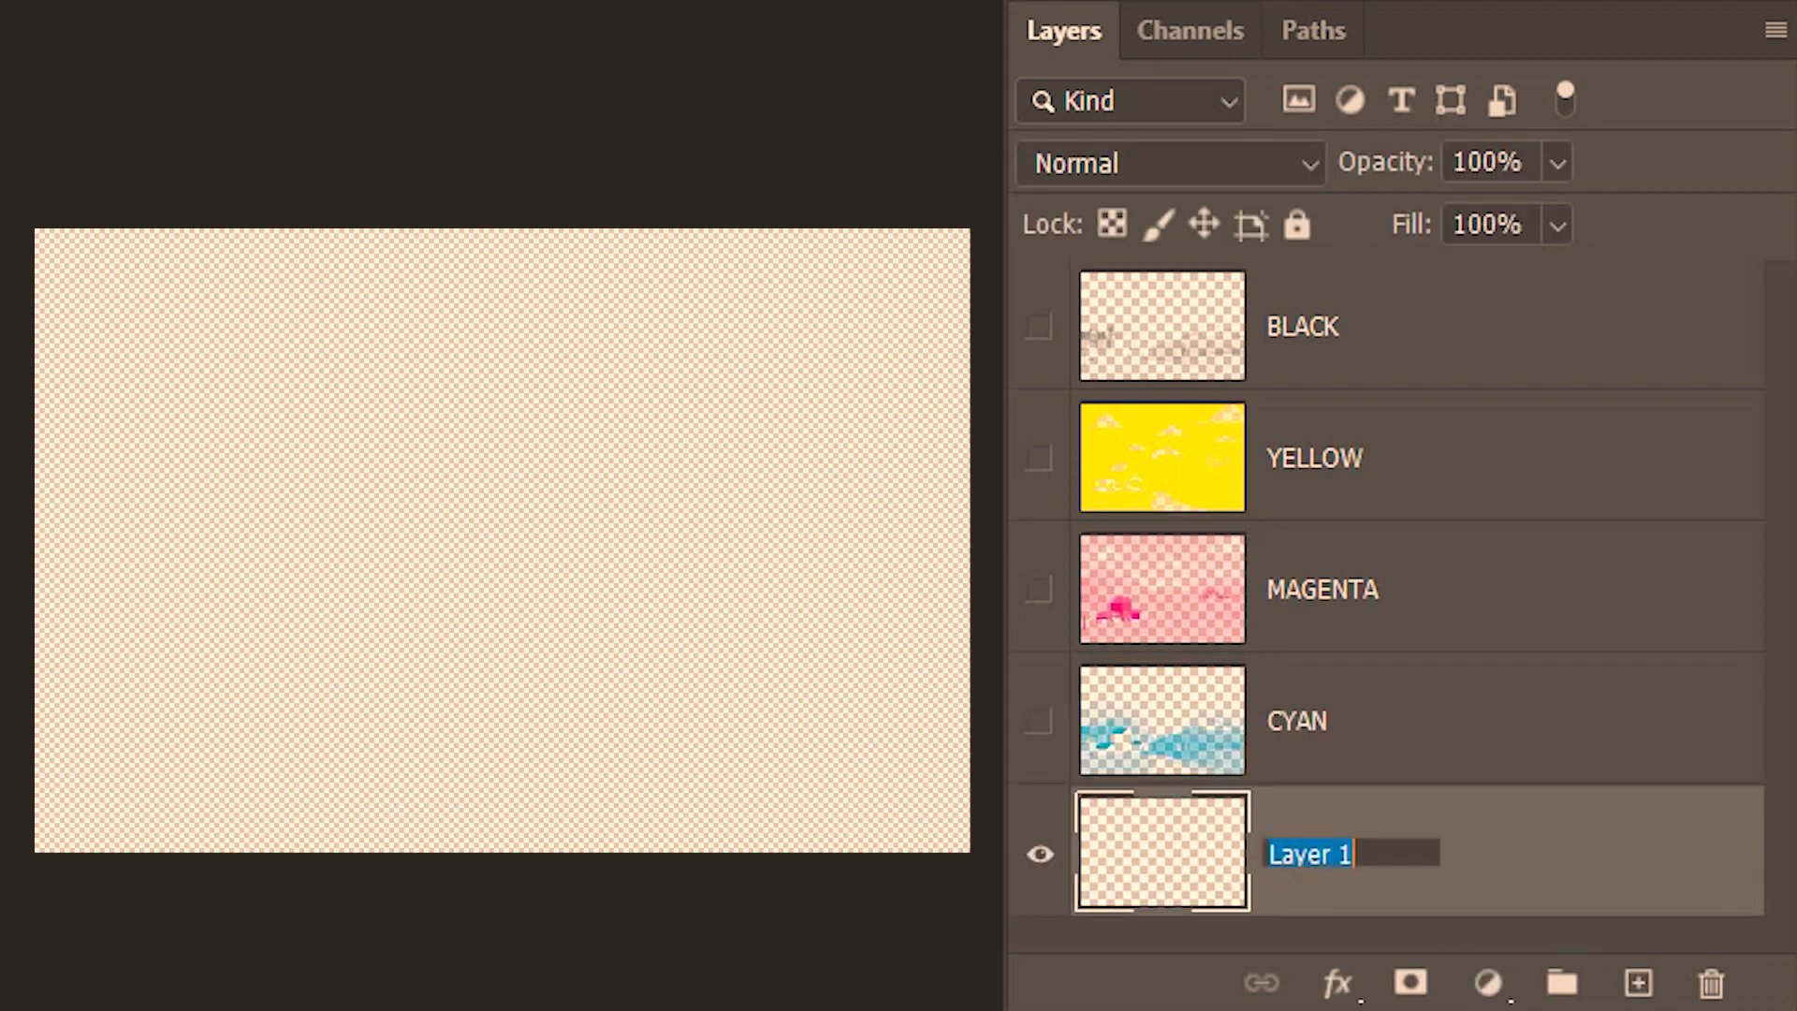
text(PAPER)
key(Return)
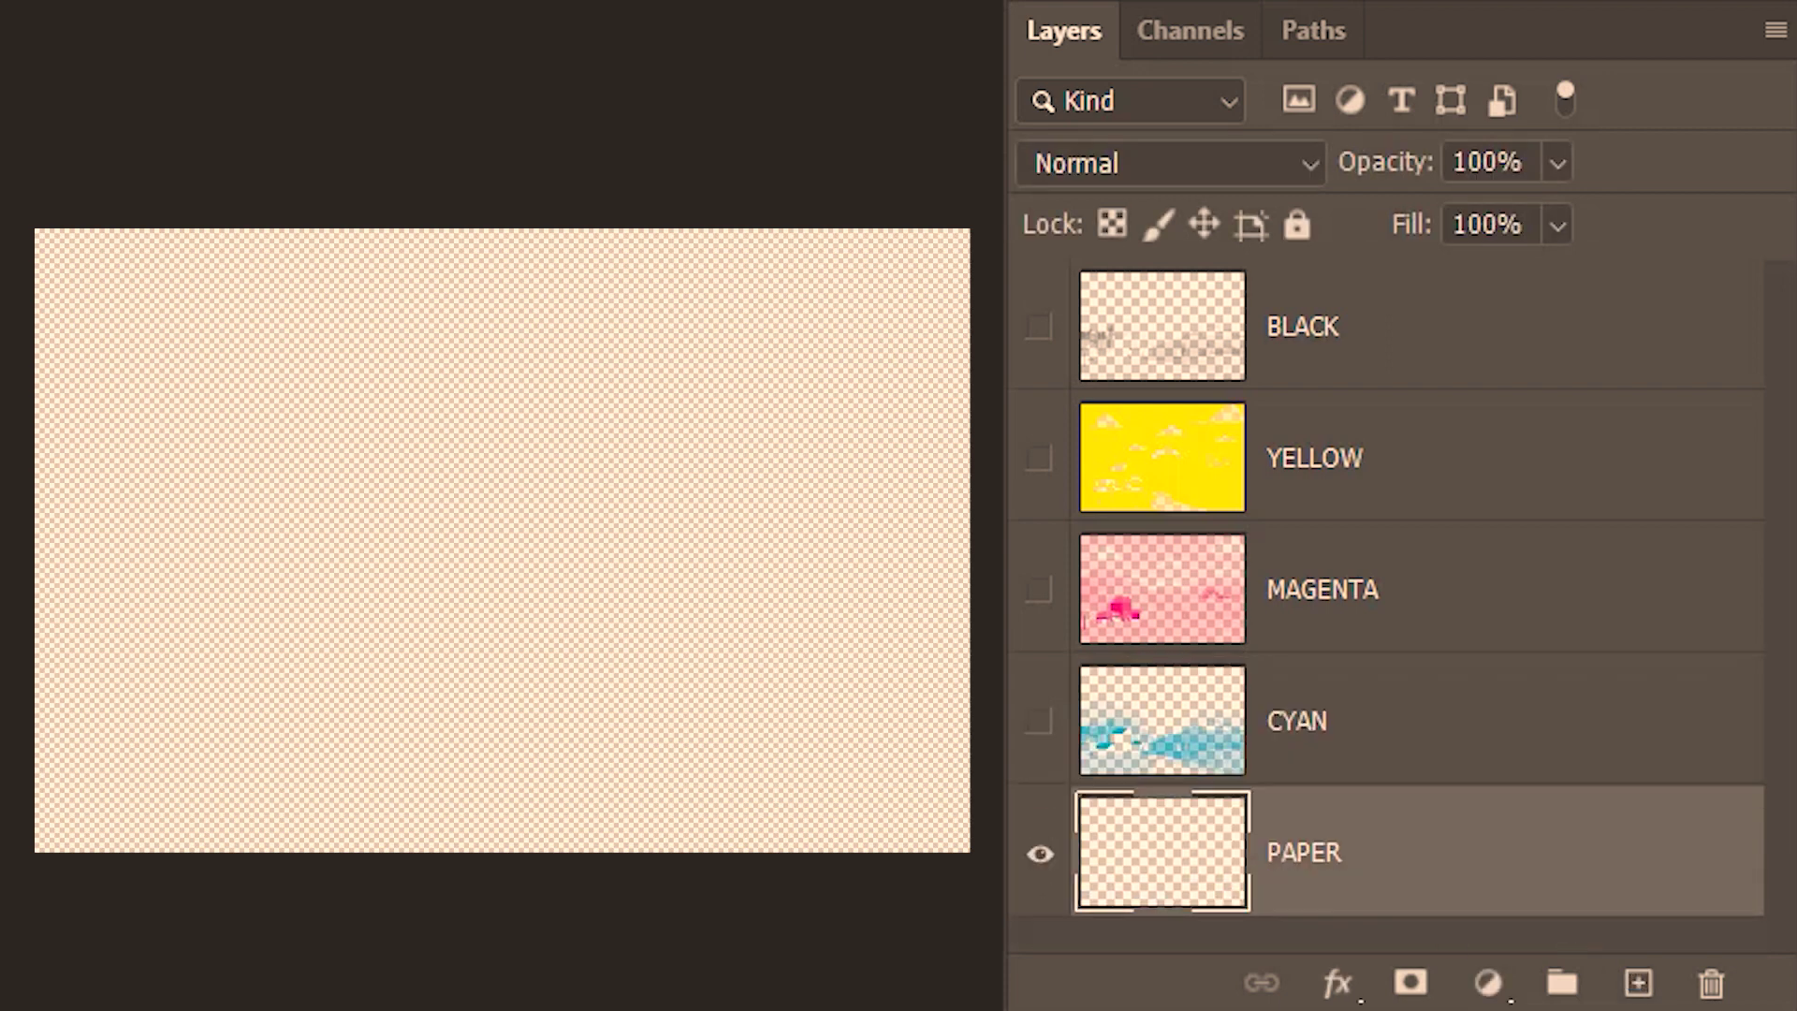
click(775, 636)
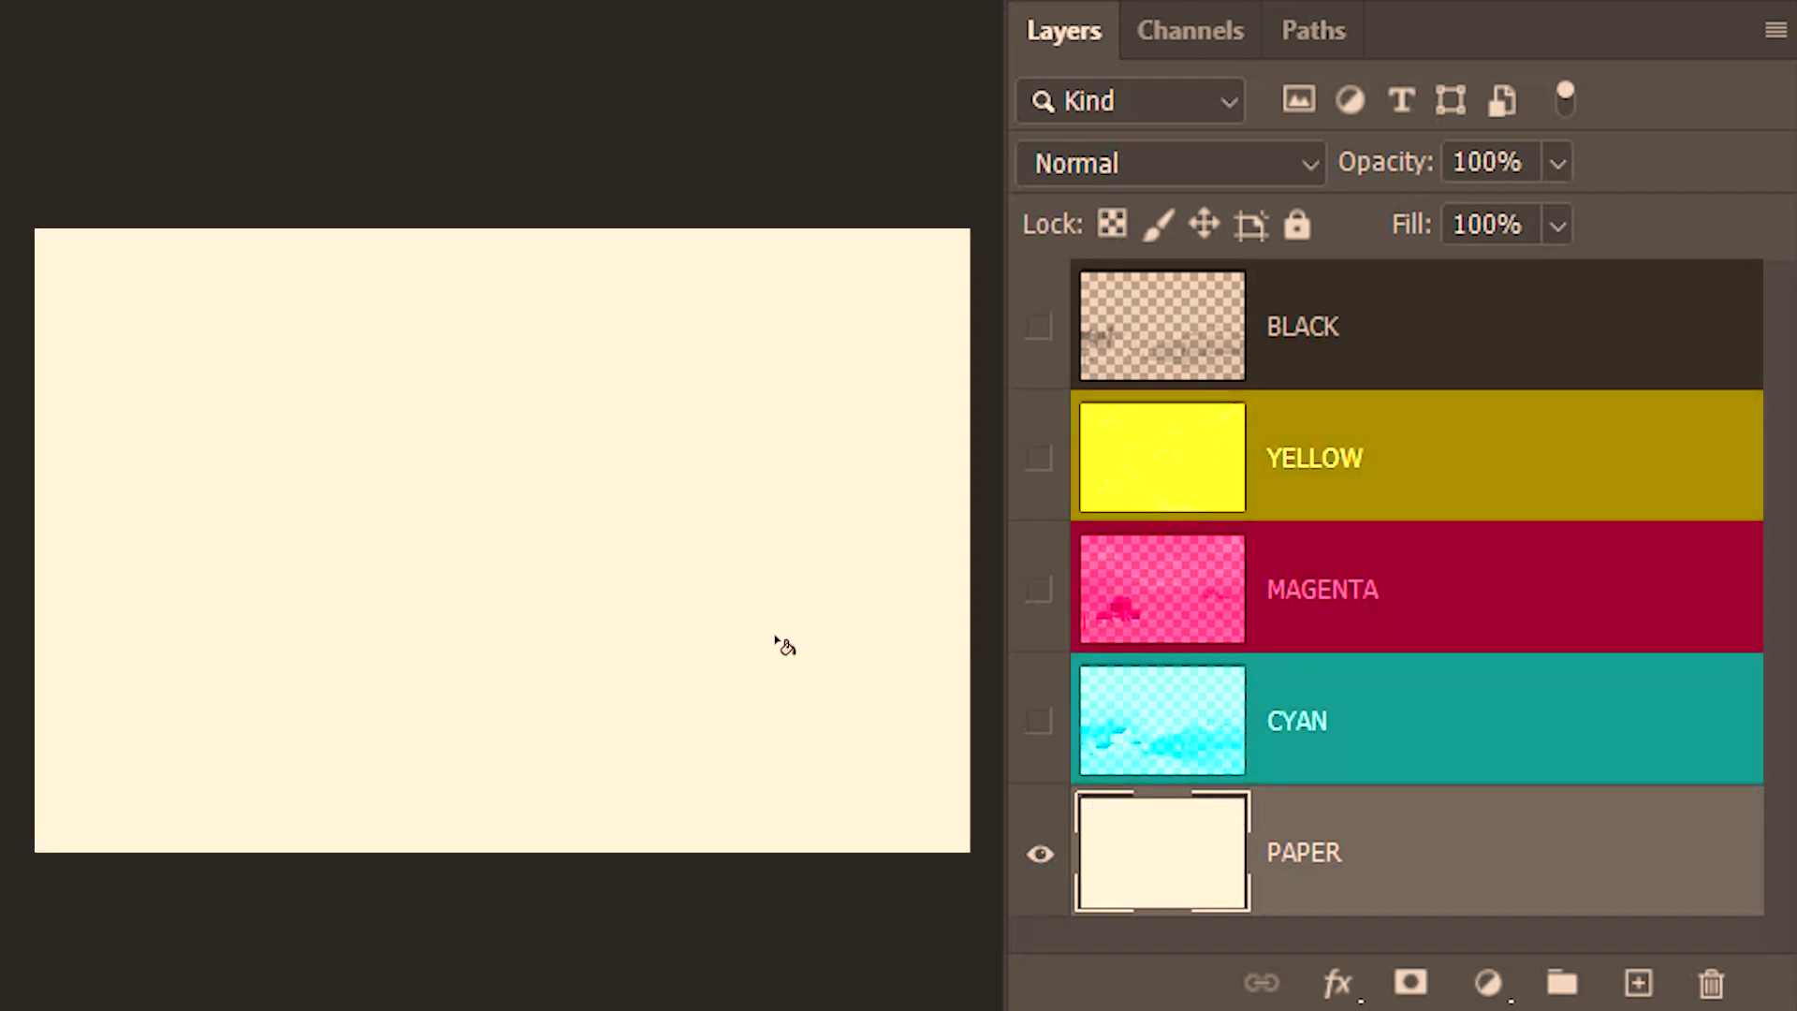
Show the CYAN, MAGENTA, YELLOW and BLACK layers and set all four to Multiply.
click(1037, 735)
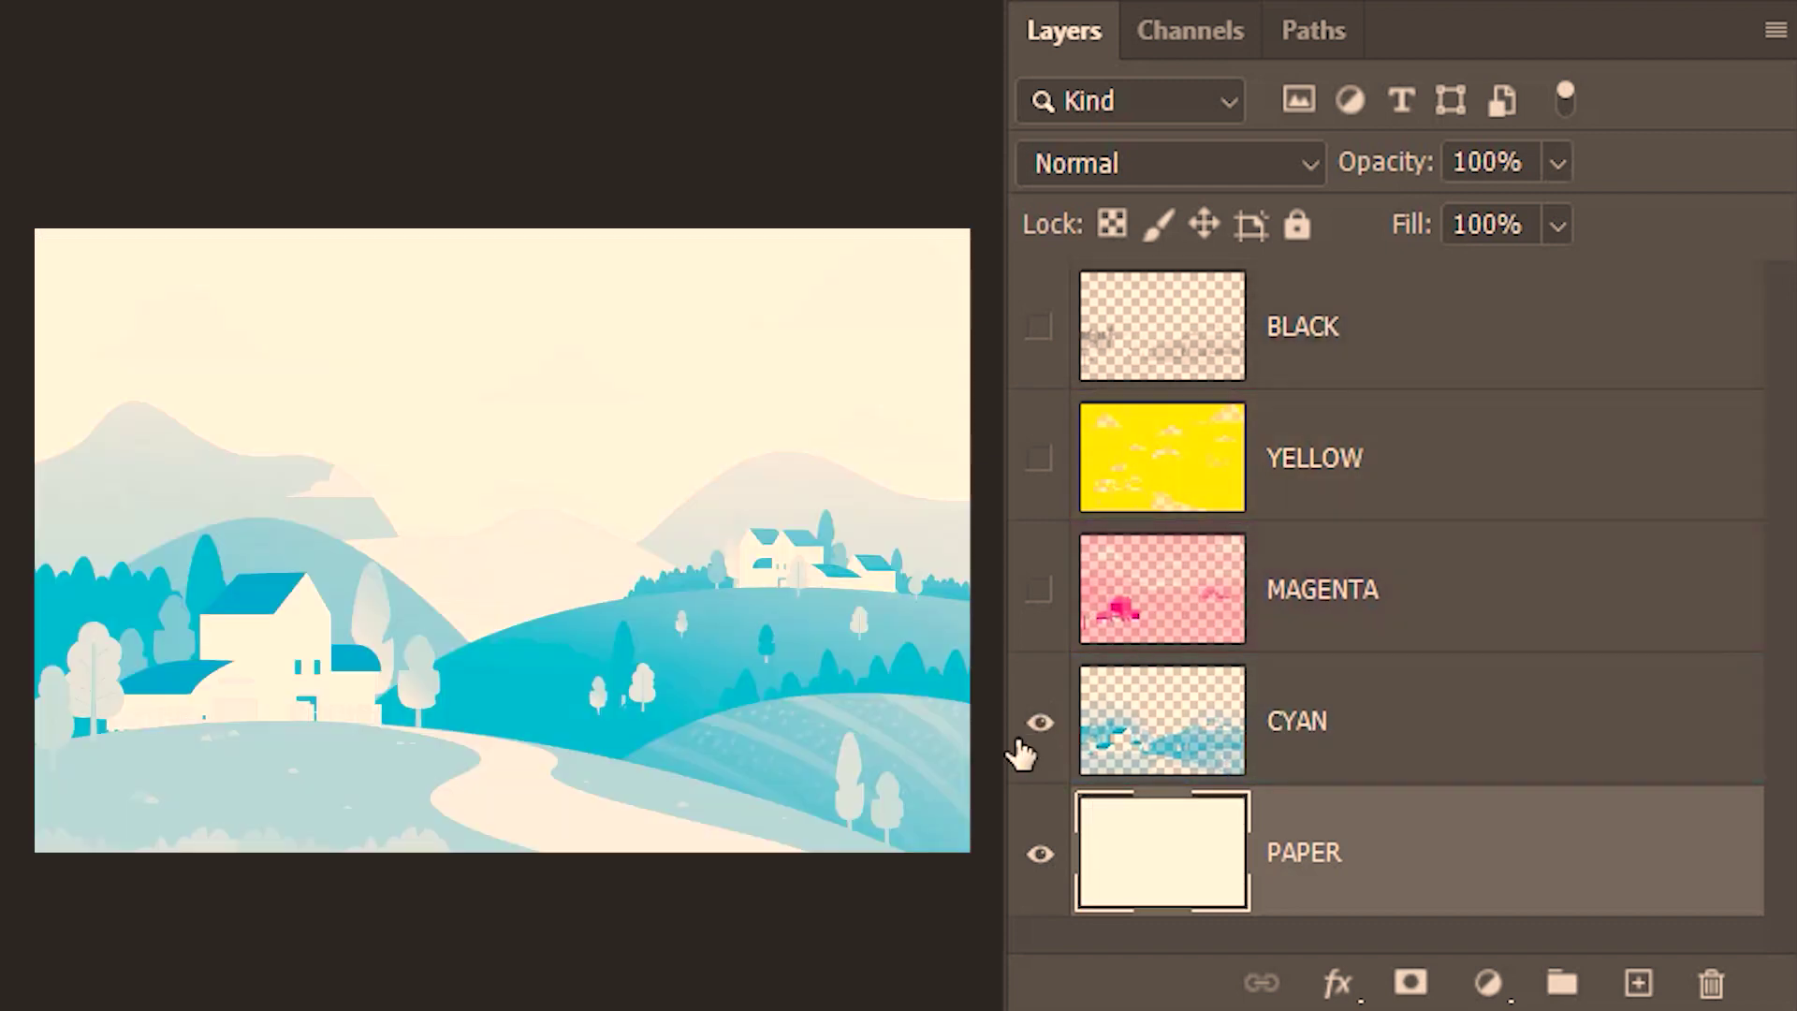
click(1042, 614)
click(1037, 455)
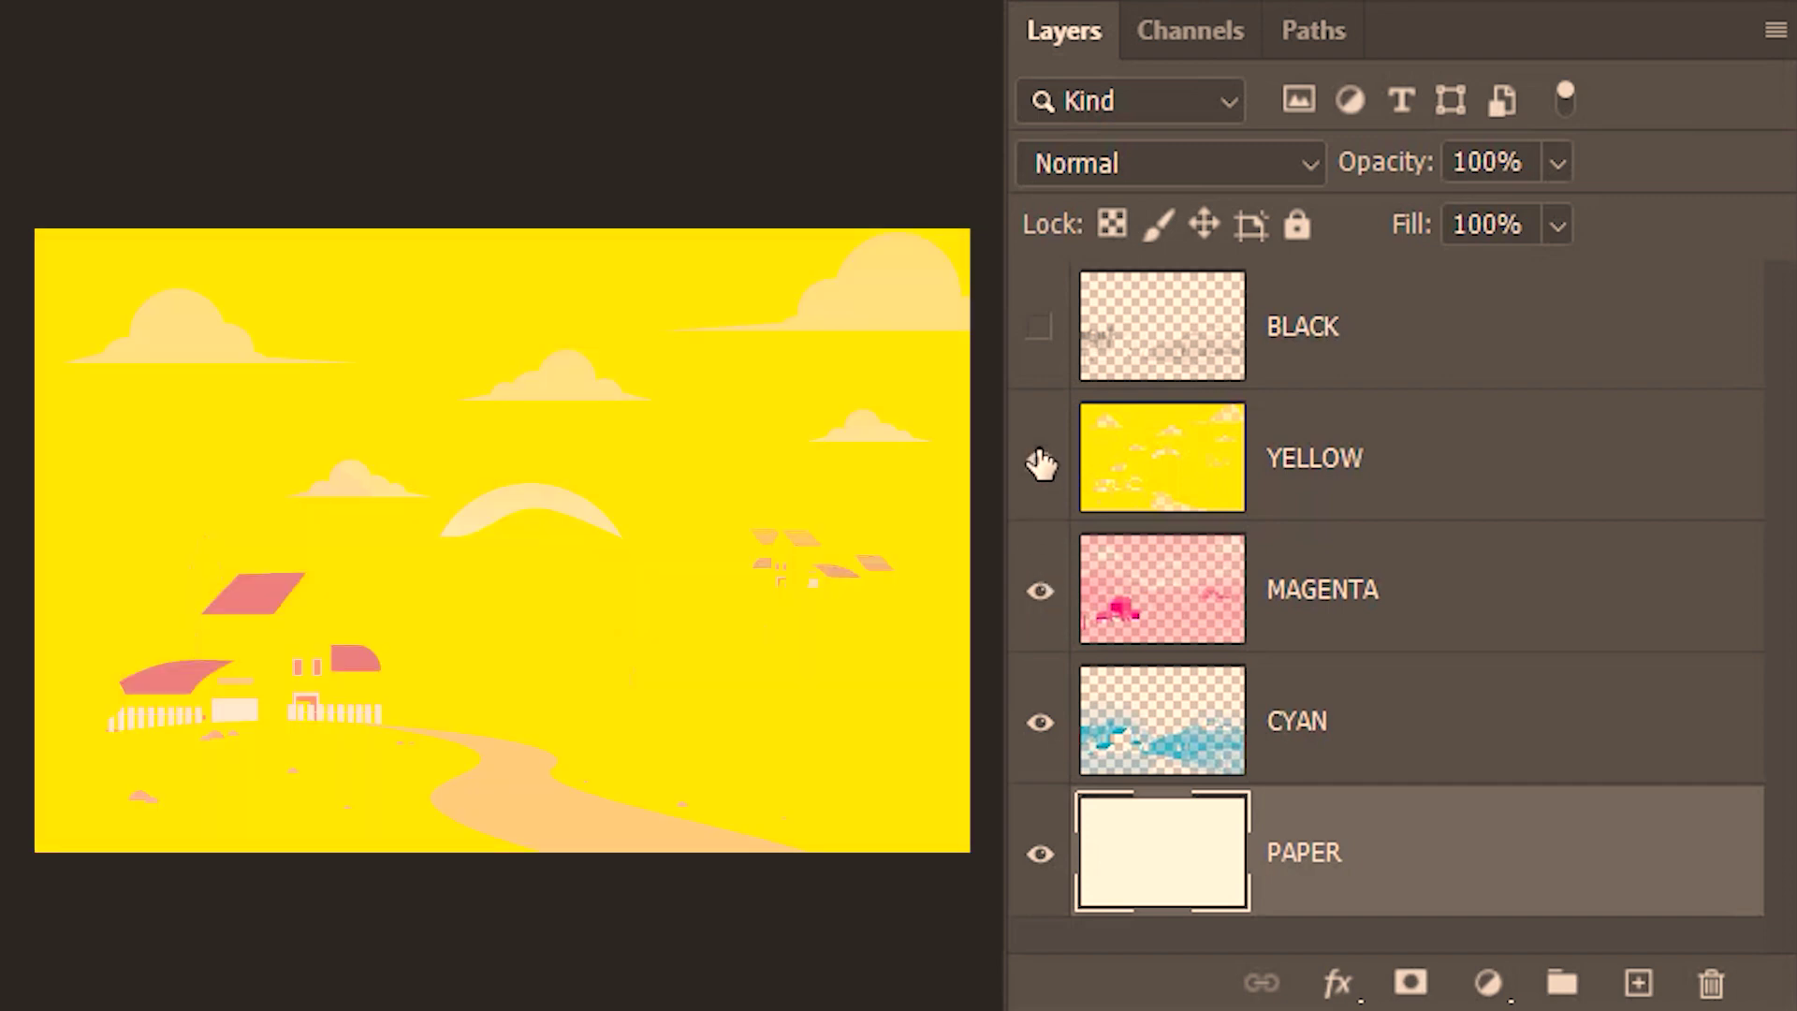
click(1037, 356)
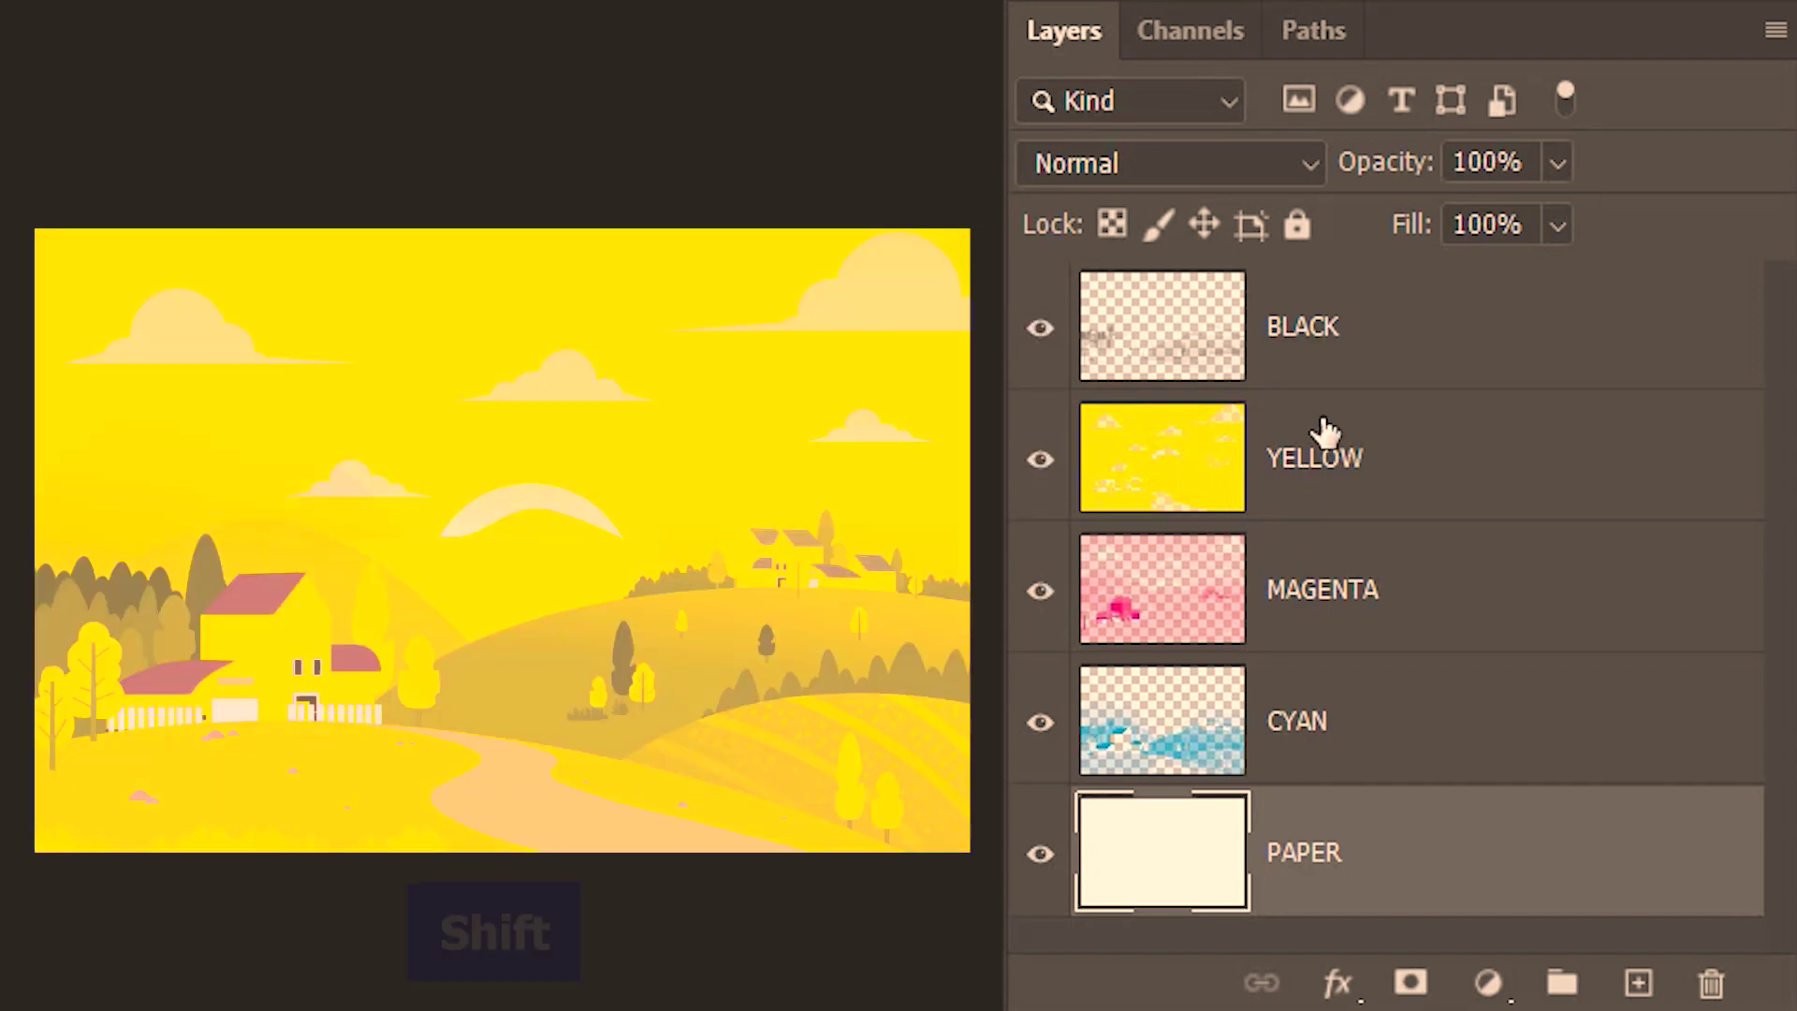
click(1376, 382)
shift+click(1395, 746)
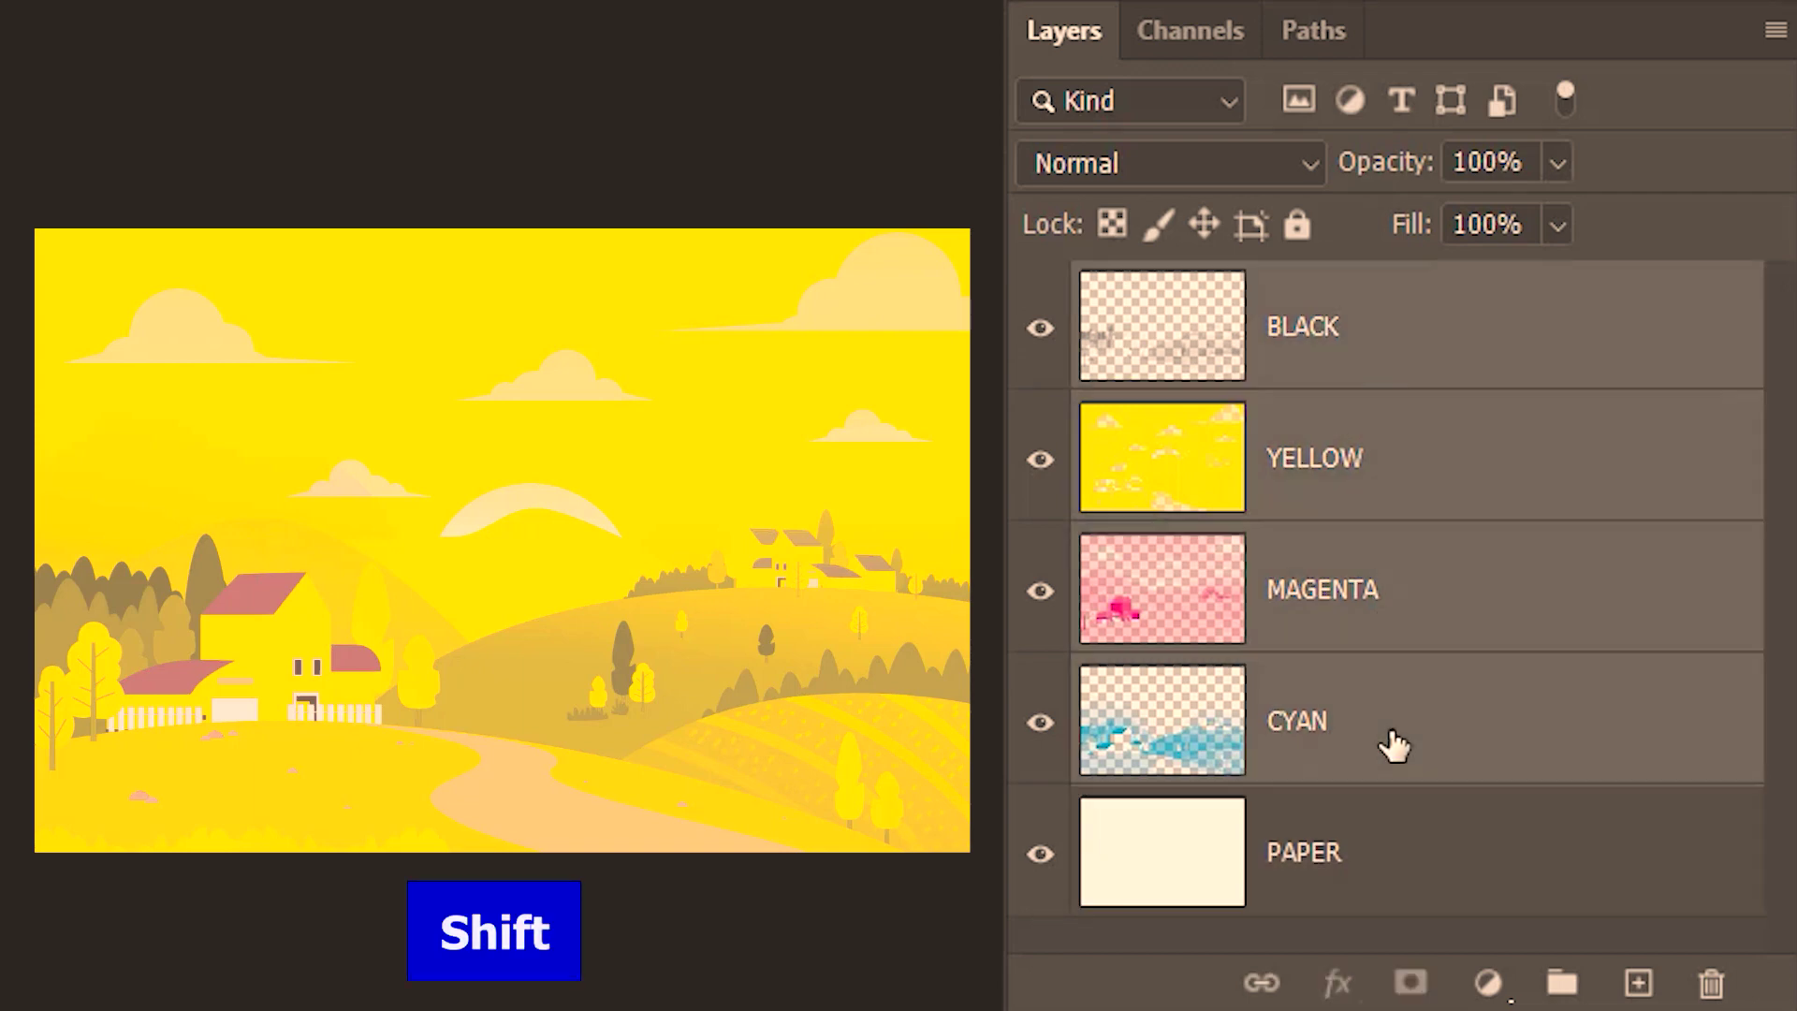
click(1222, 163)
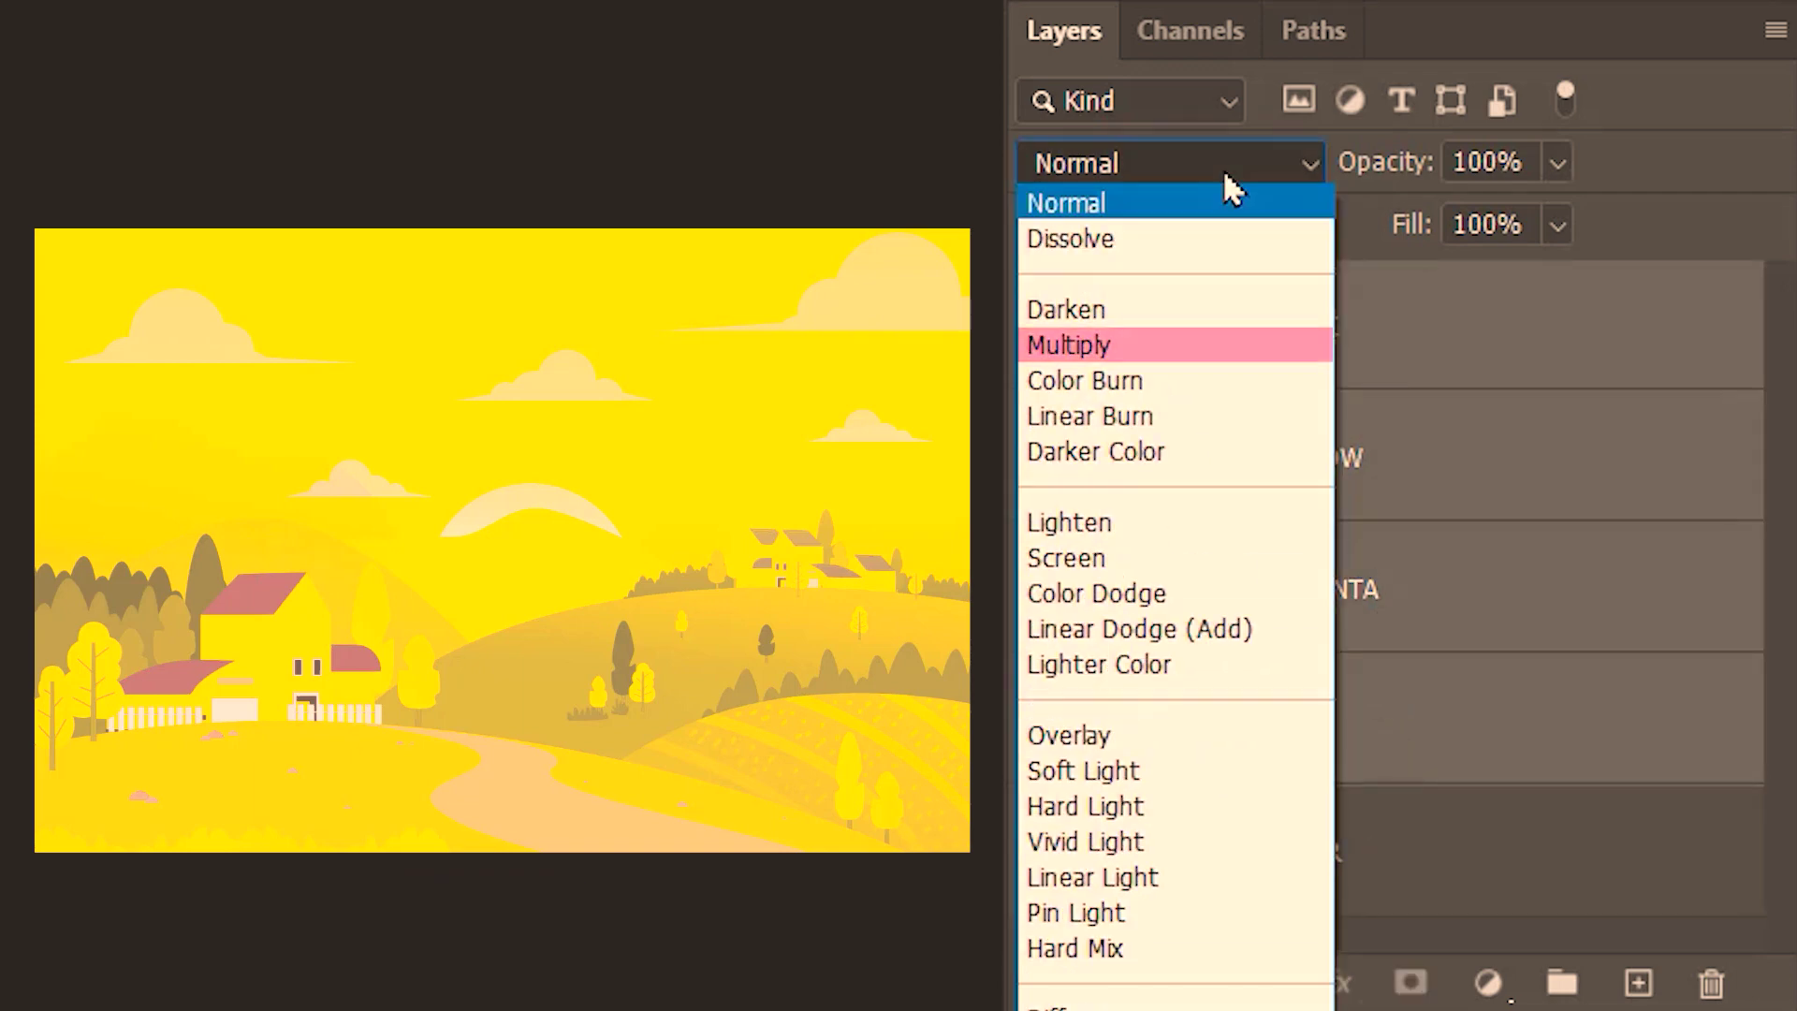
click(1306, 349)
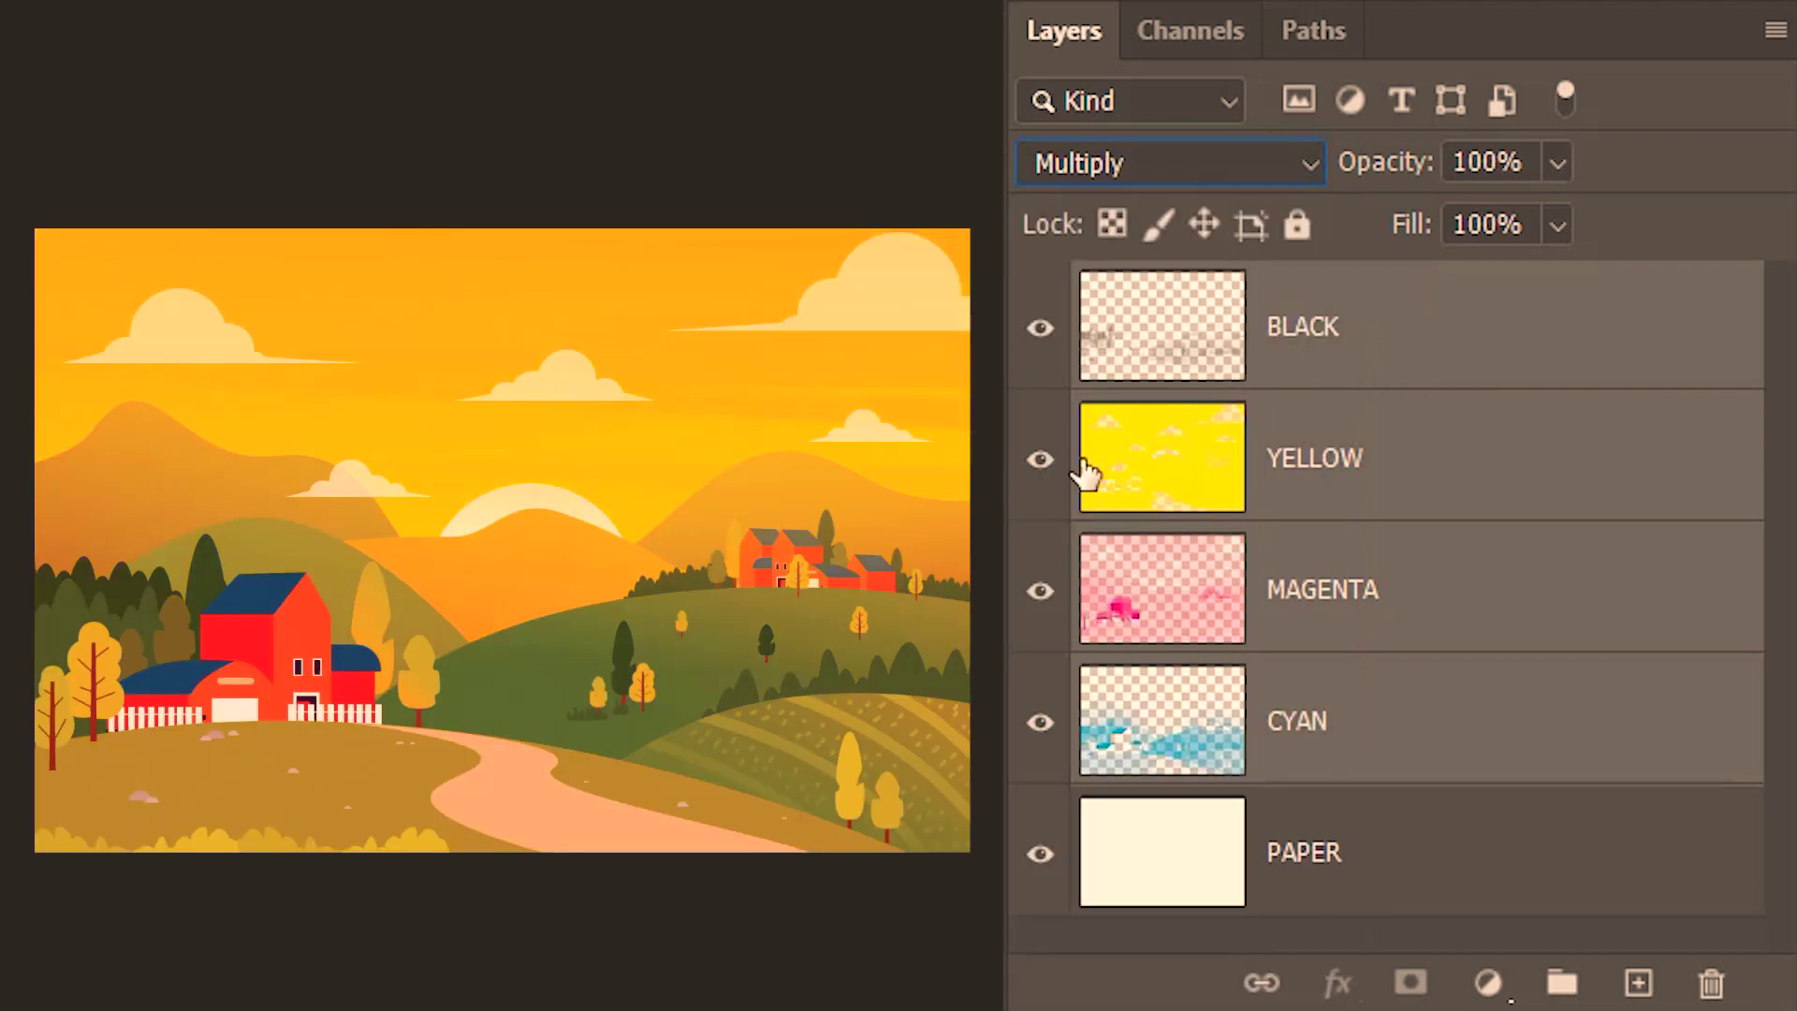